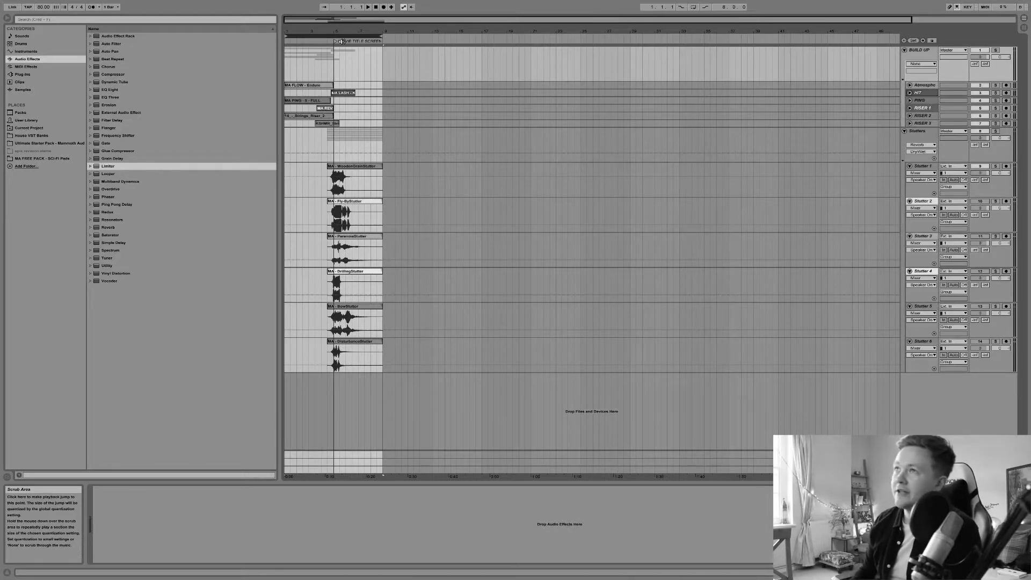
# Select the clips on the riser and atmosphere tracks to inspect them
pyautogui.click(304, 85)
pyautogui.click(305, 101)
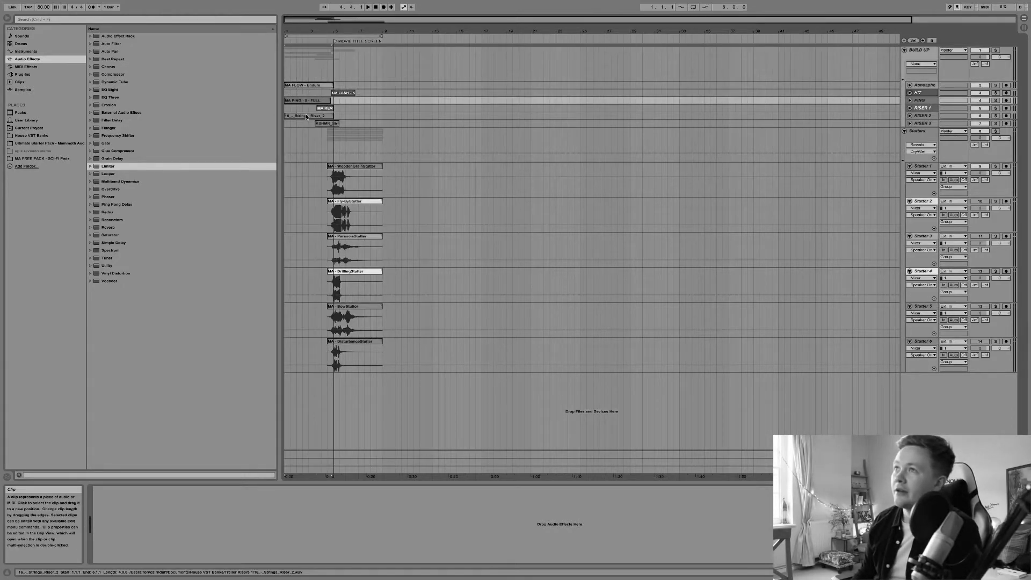
pyautogui.click(305, 116)
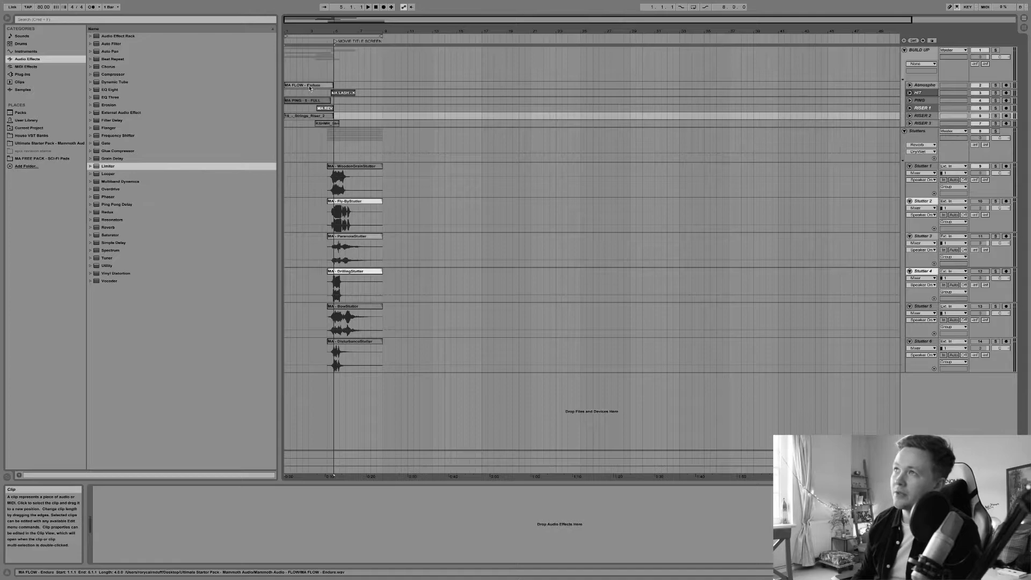
pyautogui.click(316, 88)
pyautogui.click(317, 101)
pyautogui.click(316, 86)
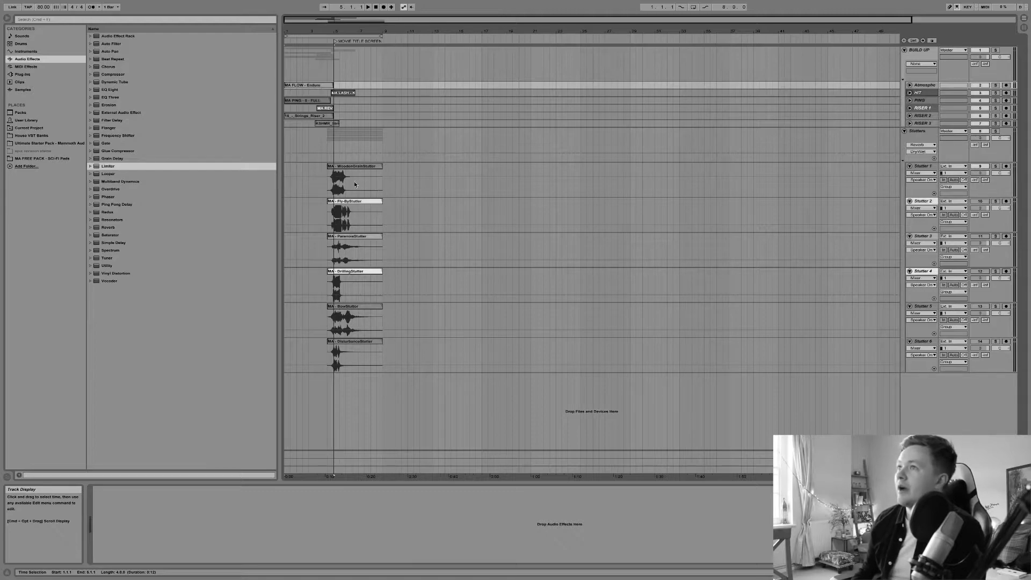
# Play the arrangement from the start of the build-up section and stop it again
pyautogui.click(345, 35)
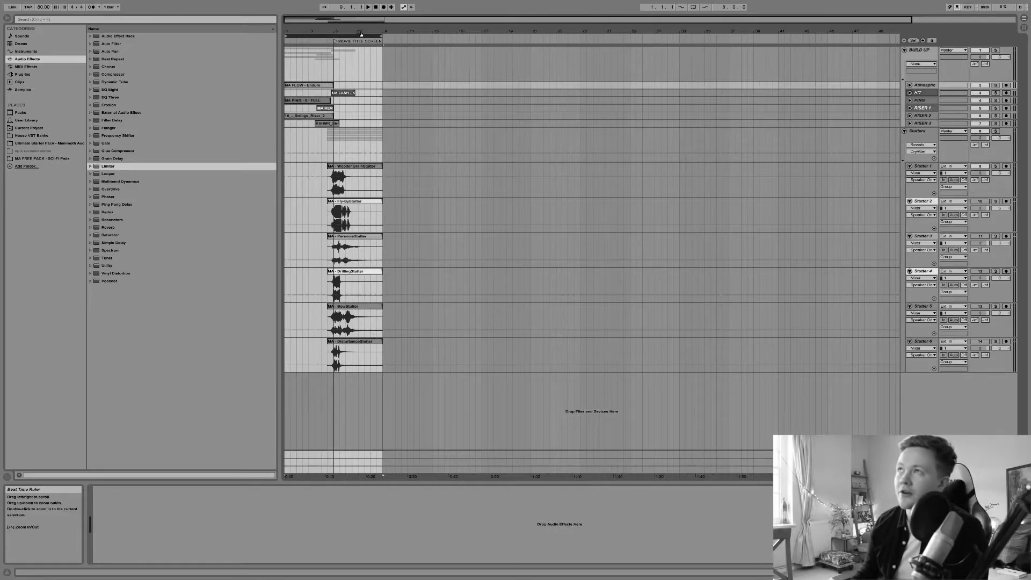
pyautogui.press('space')
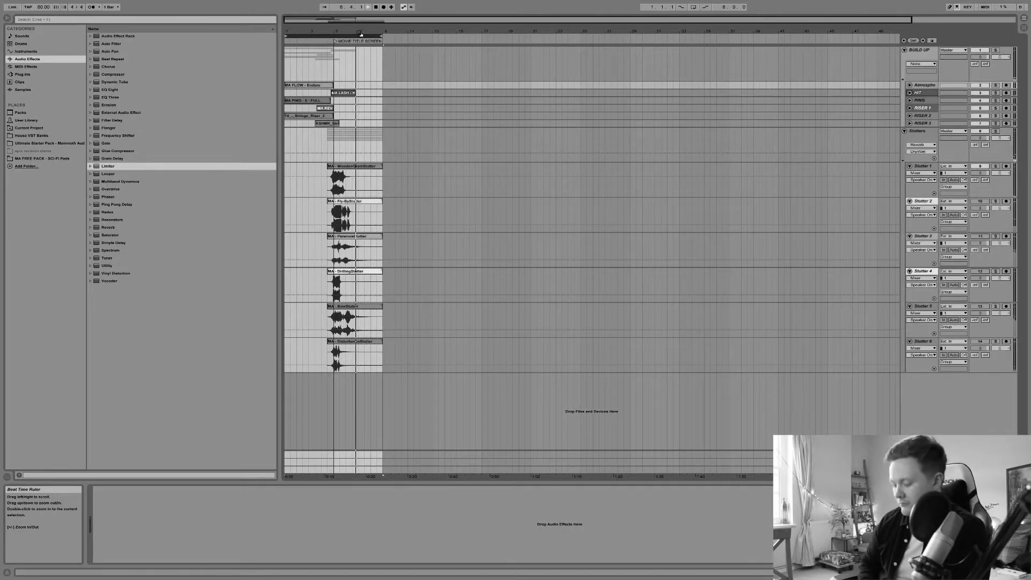
pyautogui.press('space')
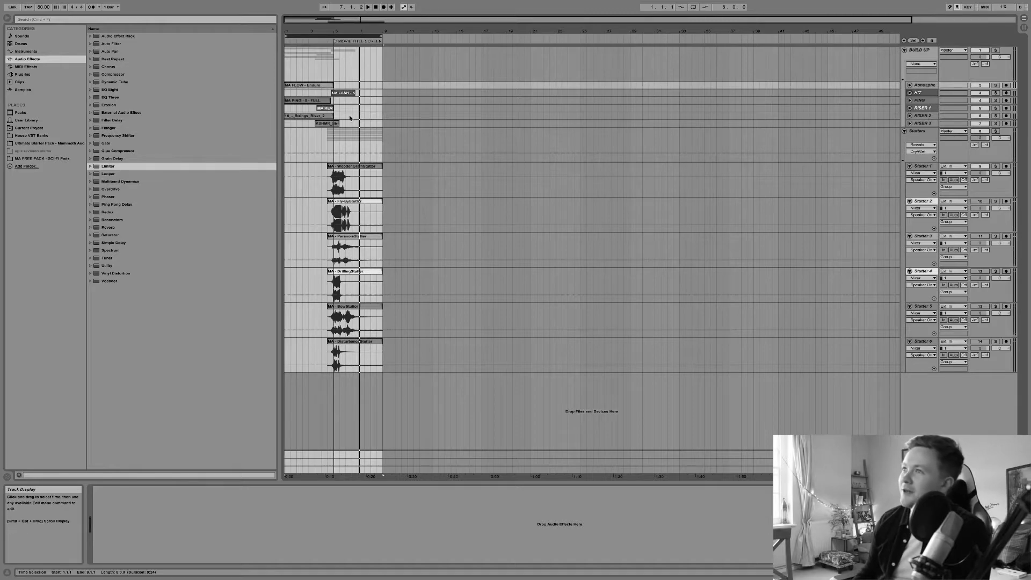
# Select the Stutters group and the Wooden Grind Stutter track, and toggle that track's activator
pyautogui.click(315, 141)
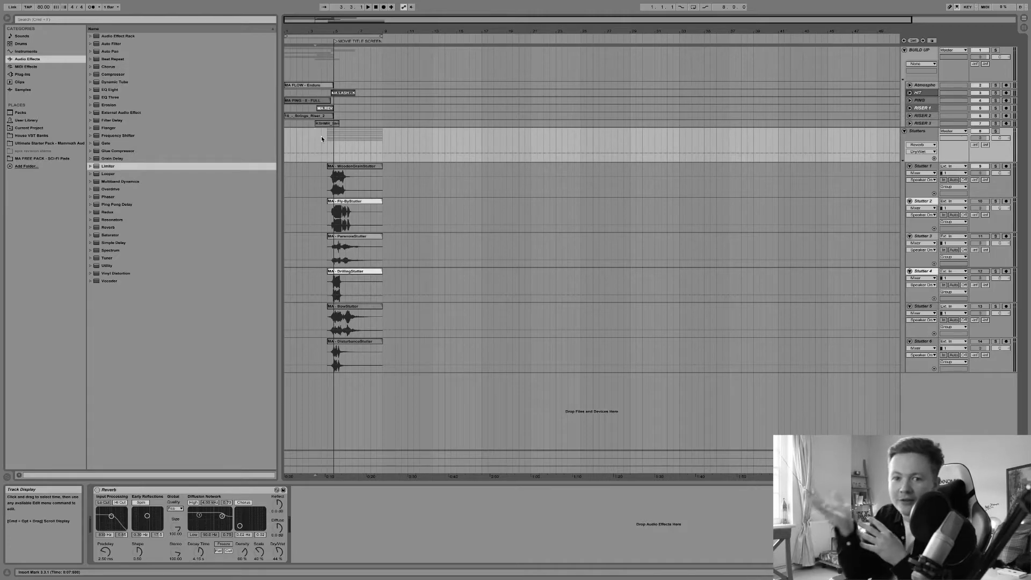
pyautogui.click(336, 168)
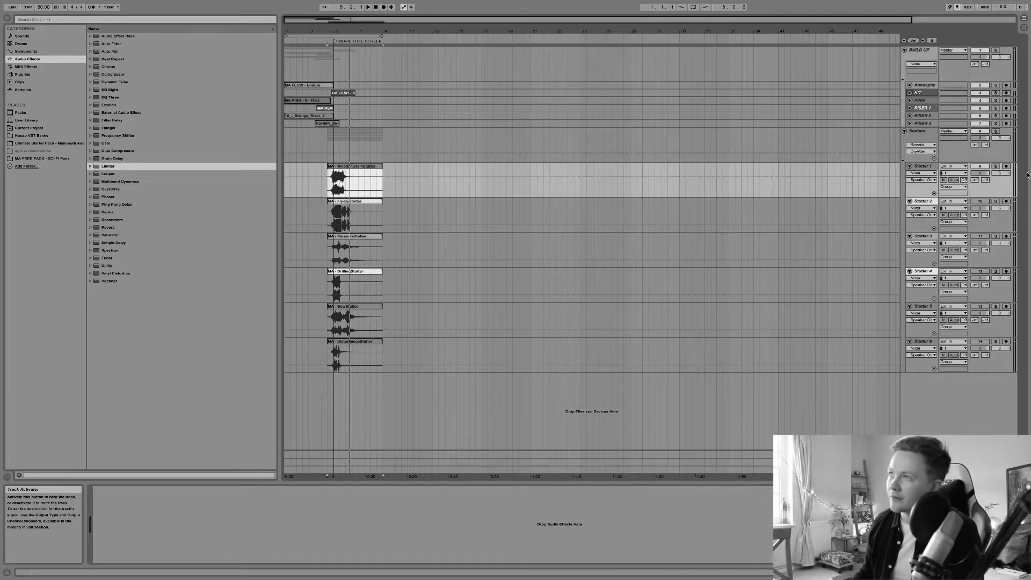
pyautogui.click(981, 166)
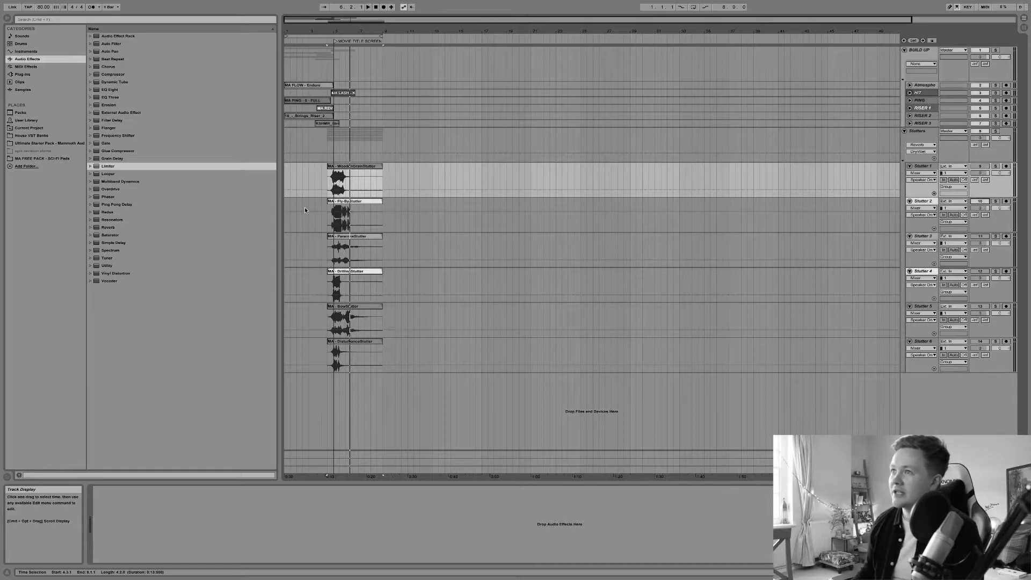
# Select the Fly-By Stutter track and play the build-up to audition it
pyautogui.click(319, 203)
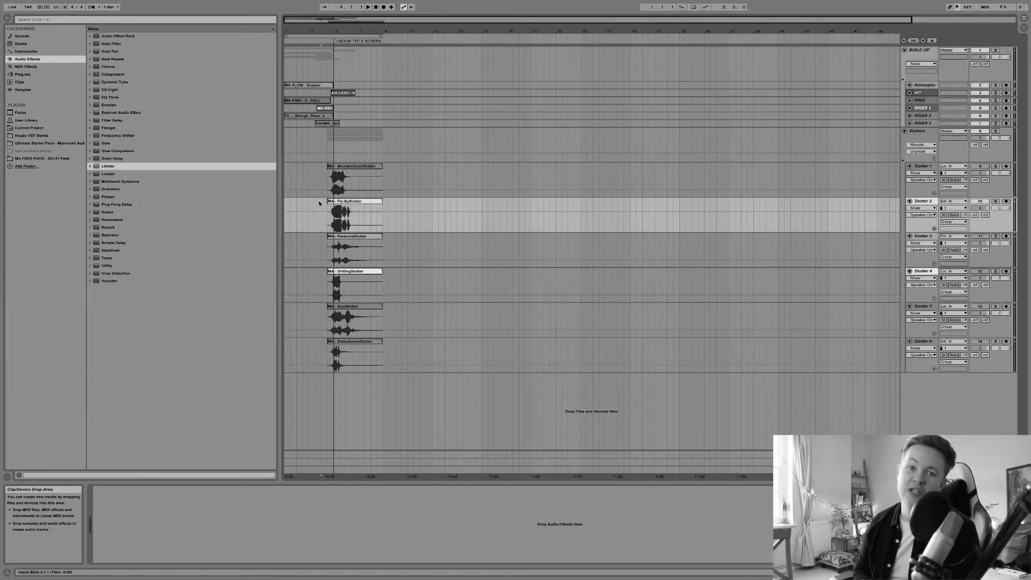
pyautogui.hscroll(5, 319, 203)
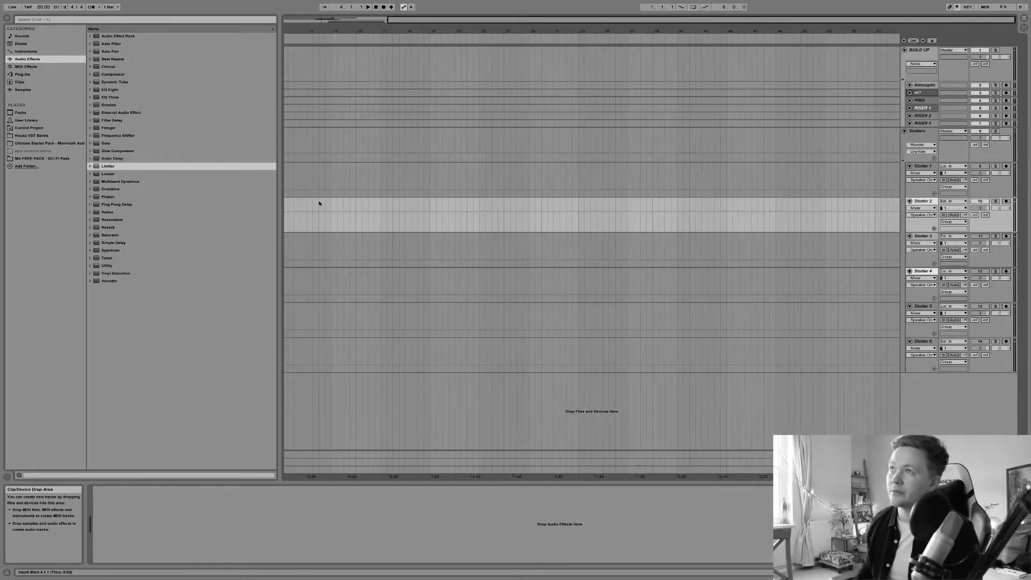
pyautogui.hscroll(-5, 319, 203)
pyautogui.press('space')
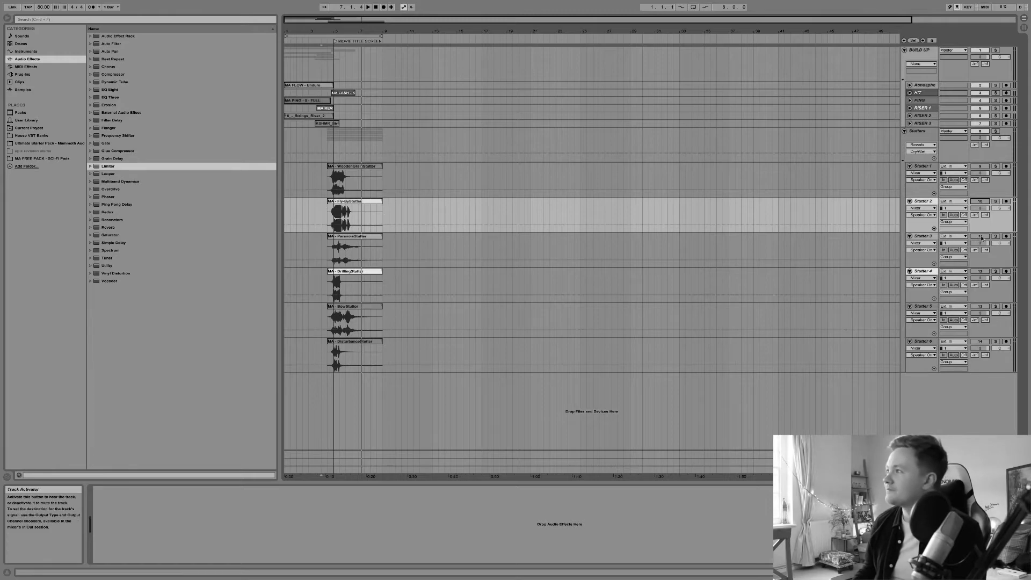
# Play the Paranoid Stutter section from before its clip and toggle the Drilling Stutter track's activator
pyautogui.click(328, 236)
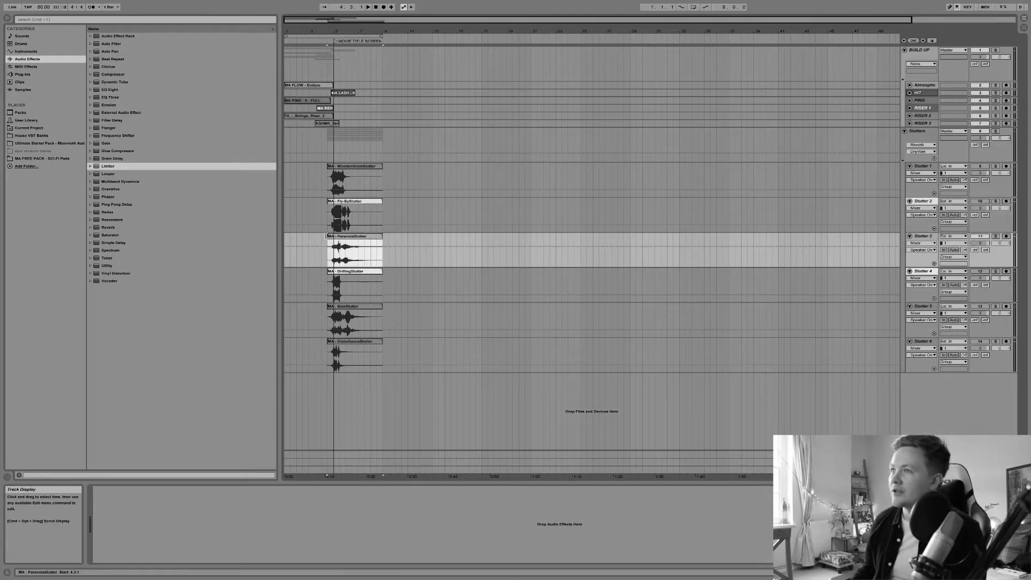
pyautogui.click(323, 239)
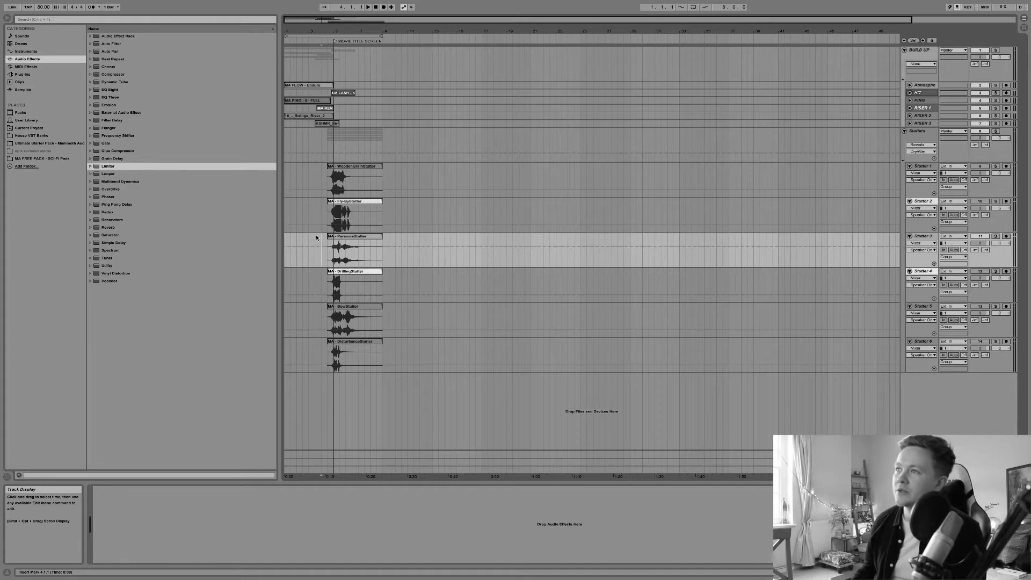
pyautogui.click(316, 237)
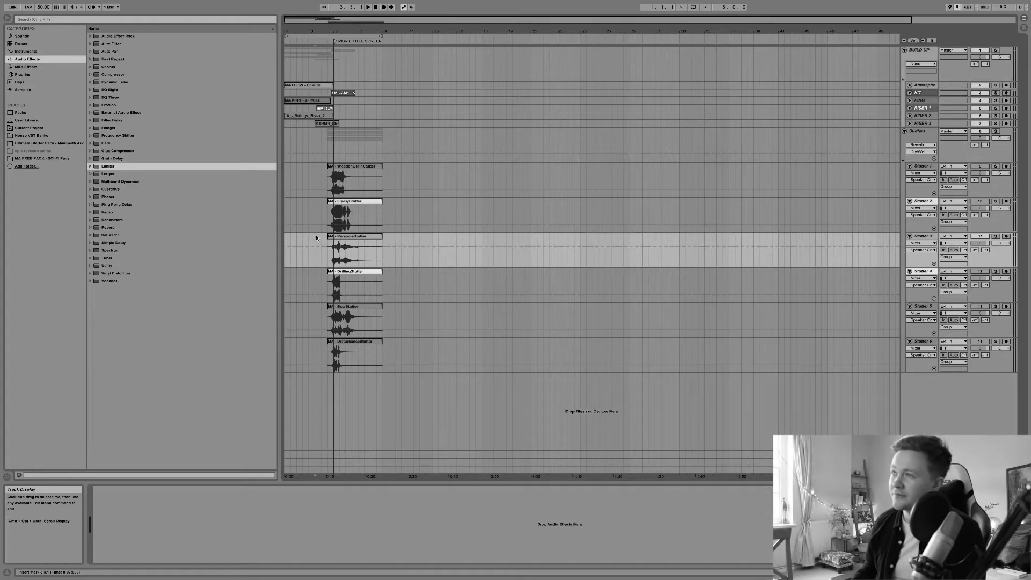
pyautogui.press('space')
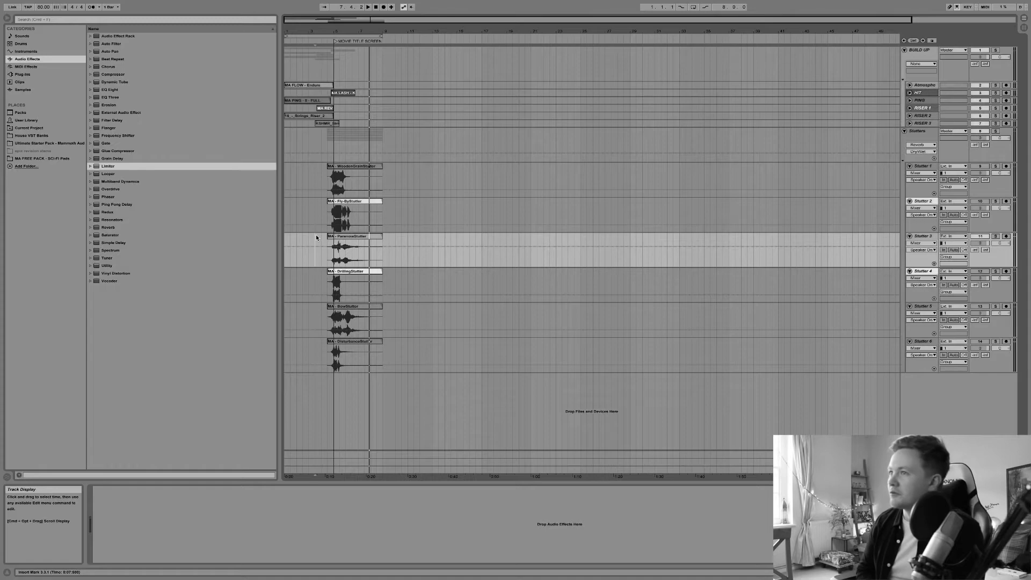
pyautogui.click(980, 271)
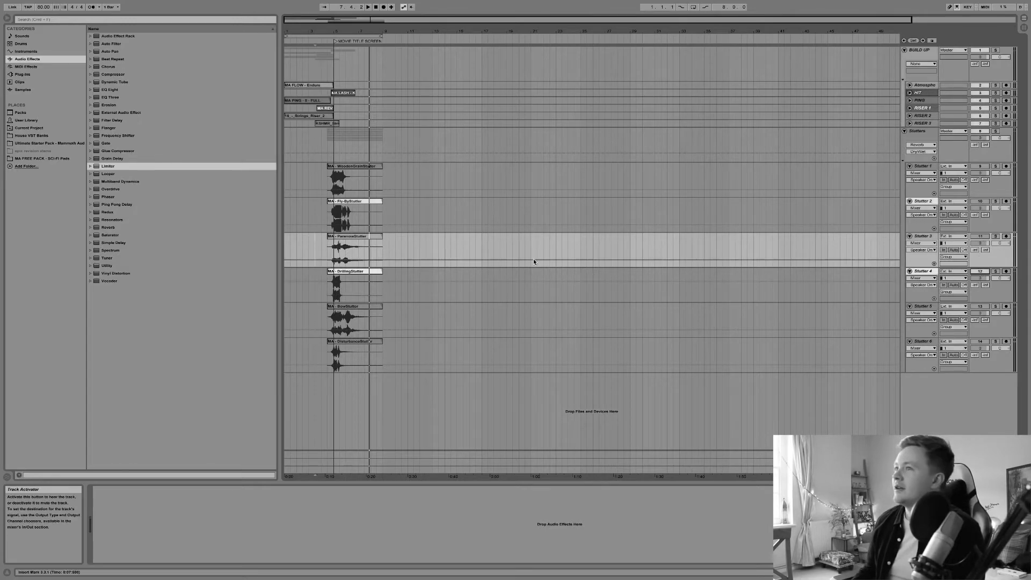
pyautogui.click(315, 274)
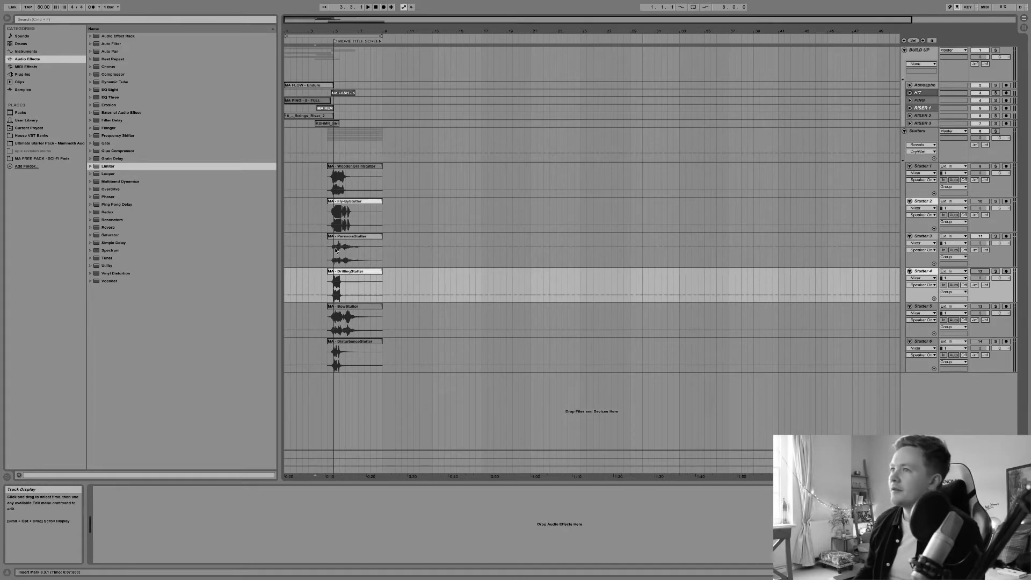
# Replay the Paranoid Stutter clip several times from just before its start
pyautogui.click(319, 260)
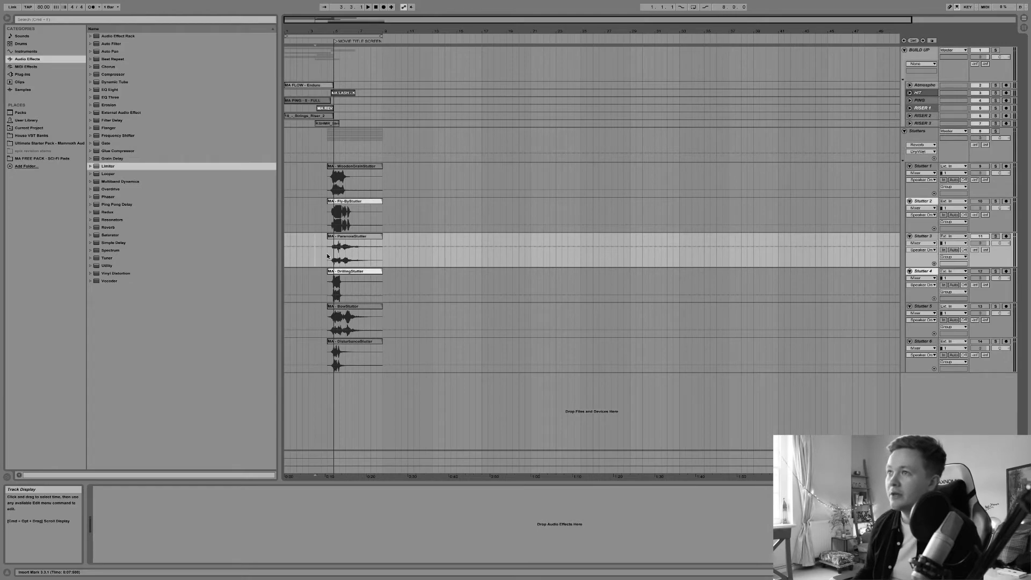
pyautogui.click(327, 255)
pyautogui.press('space')
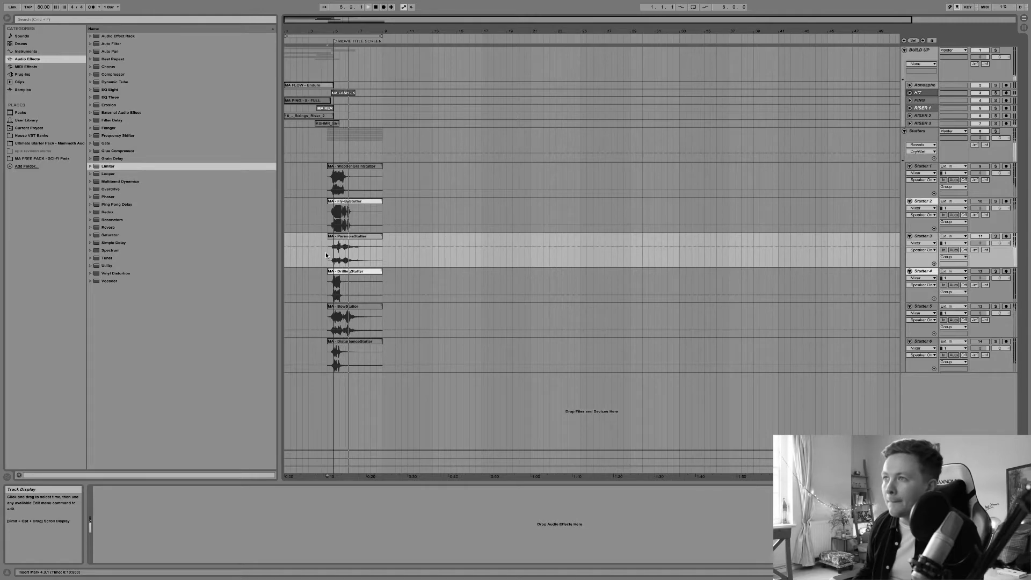
pyautogui.click(333, 255)
pyautogui.press('space')
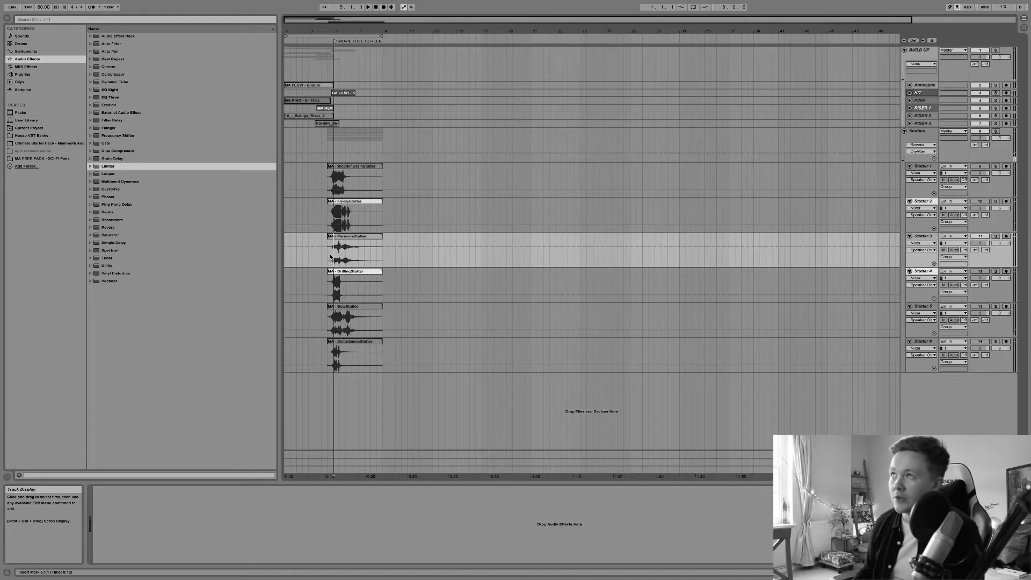
pyautogui.press('space')
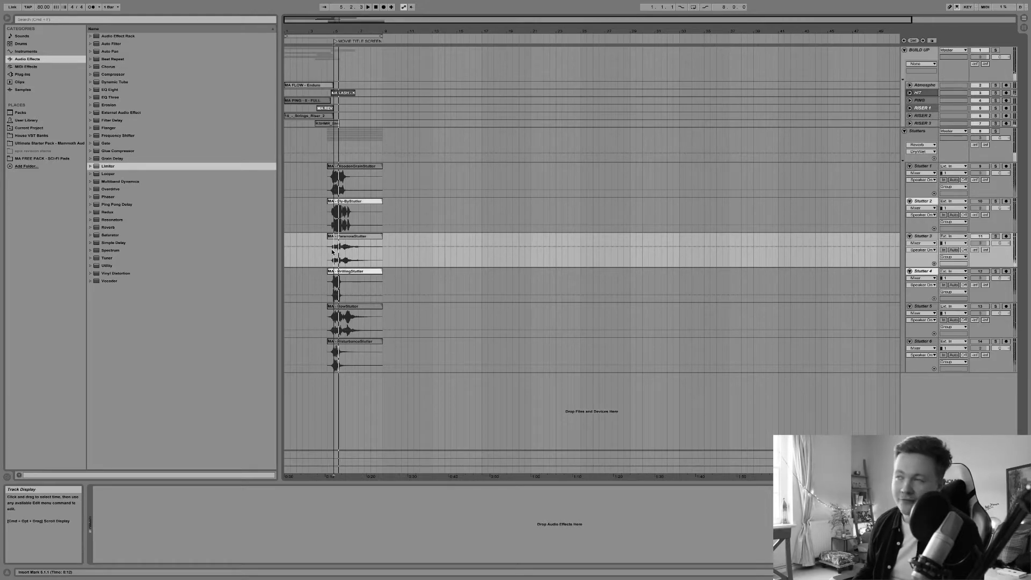
# Zoom in on the stutter clips and play them from the drop point
pyautogui.click(344, 253)
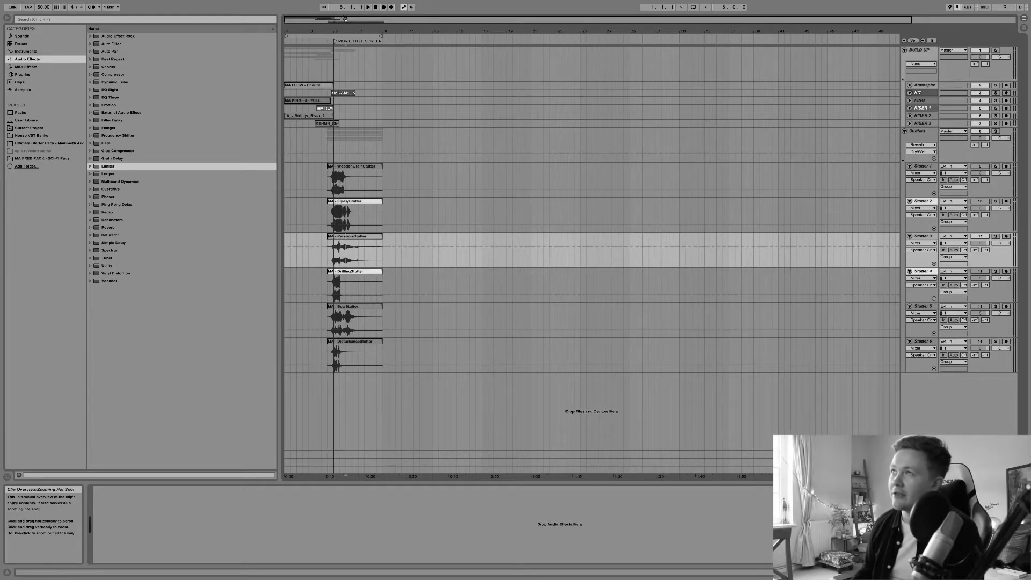
pyautogui.moveTo(348, 32); pyautogui.dragTo(348, 91)
pyautogui.hscroll(-8, 351, 169)
pyautogui.hscroll(3, 350, 169)
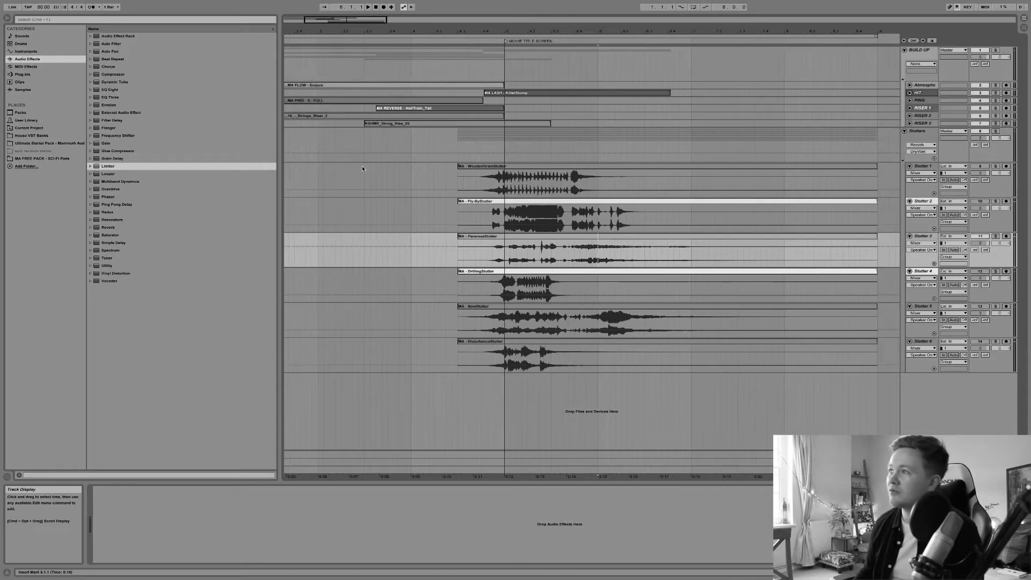
pyautogui.click(503, 260)
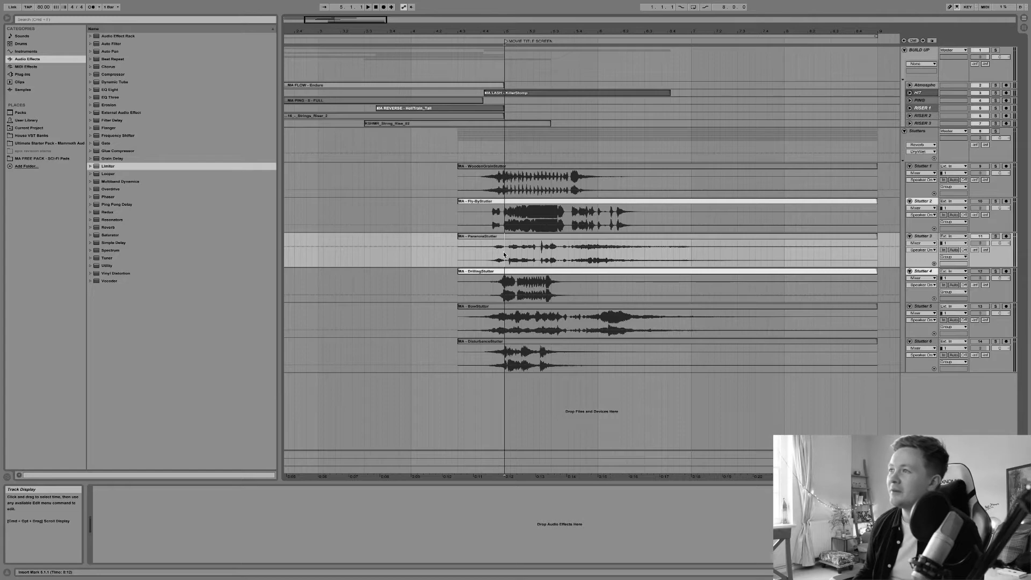
pyautogui.press('space')
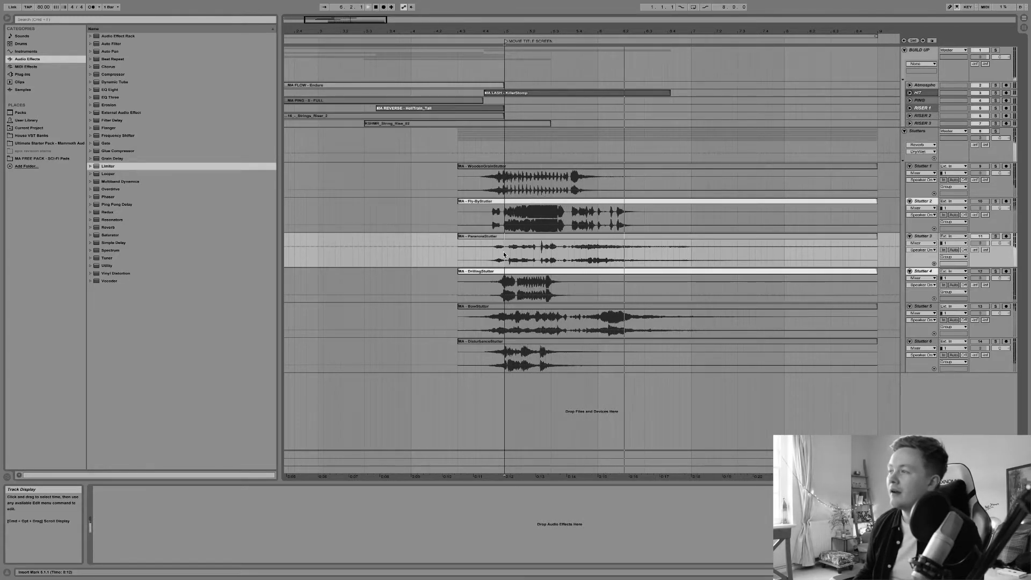
# Toggle the Drilling Stutter track's activator again and play the section from just before the drop
pyautogui.hscroll(2, 504, 255)
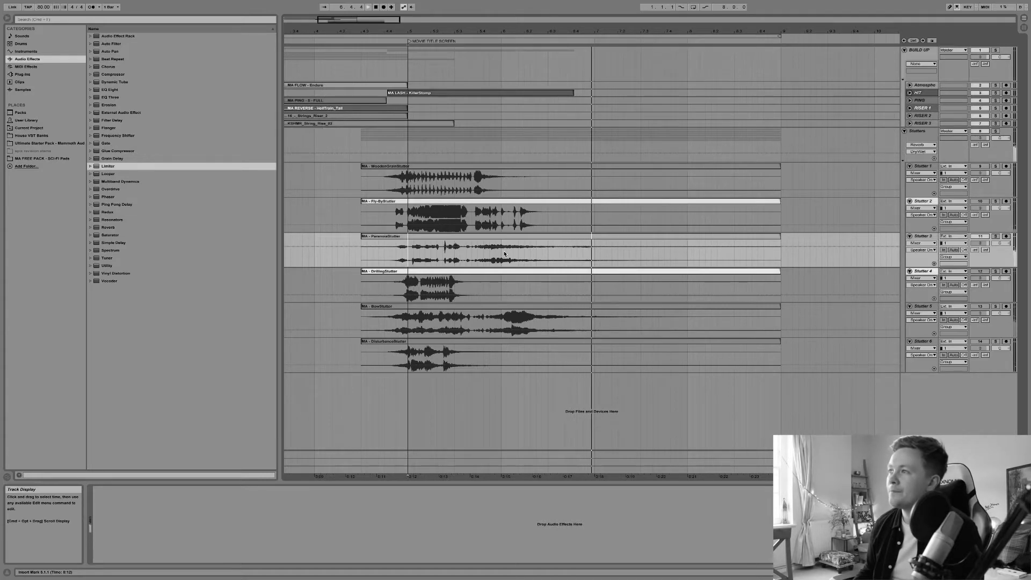
pyautogui.hscroll(-1, 505, 253)
pyautogui.press('space')
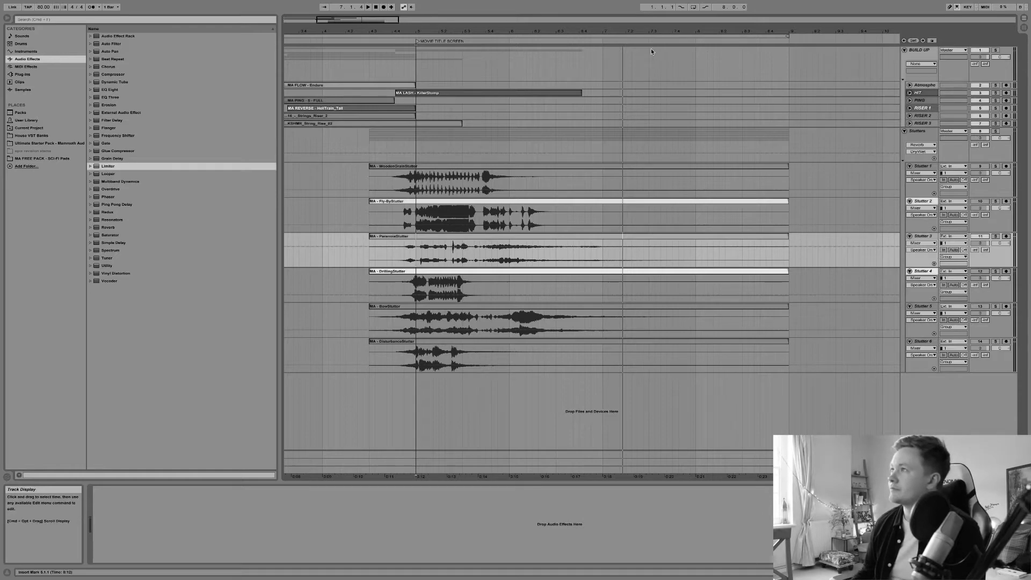
pyautogui.moveTo(639, 31); pyautogui.dragTo(517, 33)
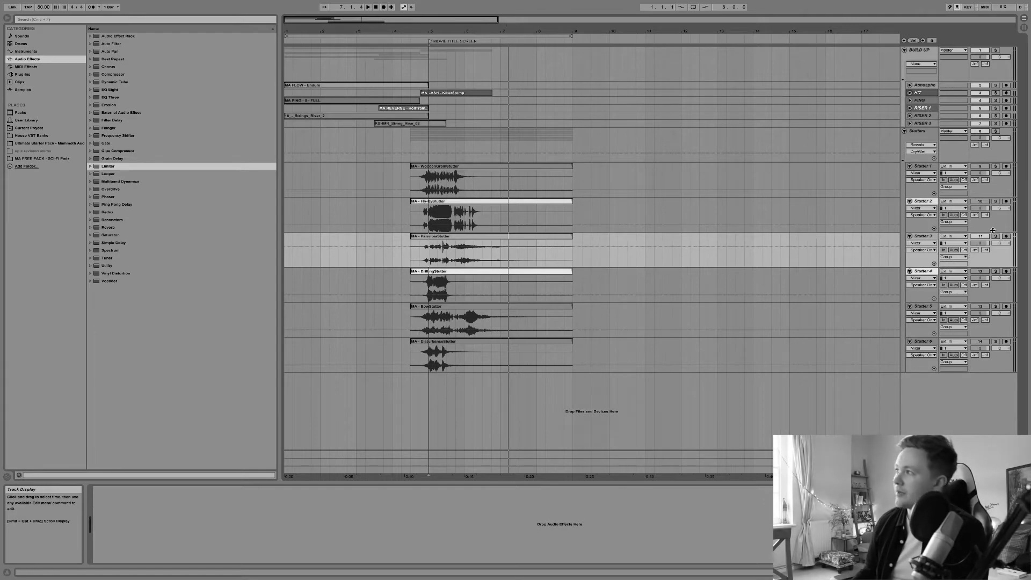
pyautogui.click(979, 272)
pyautogui.click(405, 292)
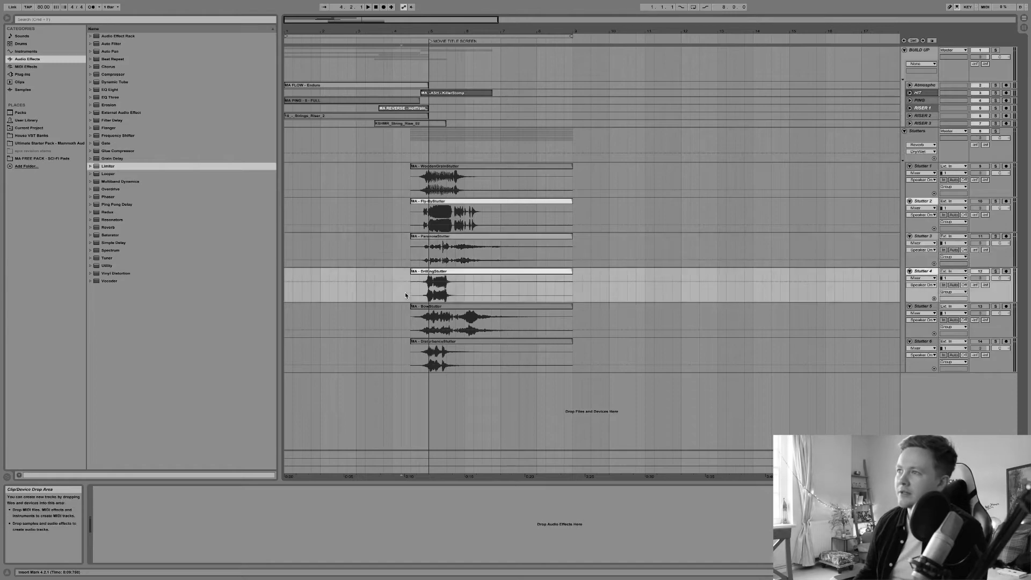
pyautogui.click(374, 289)
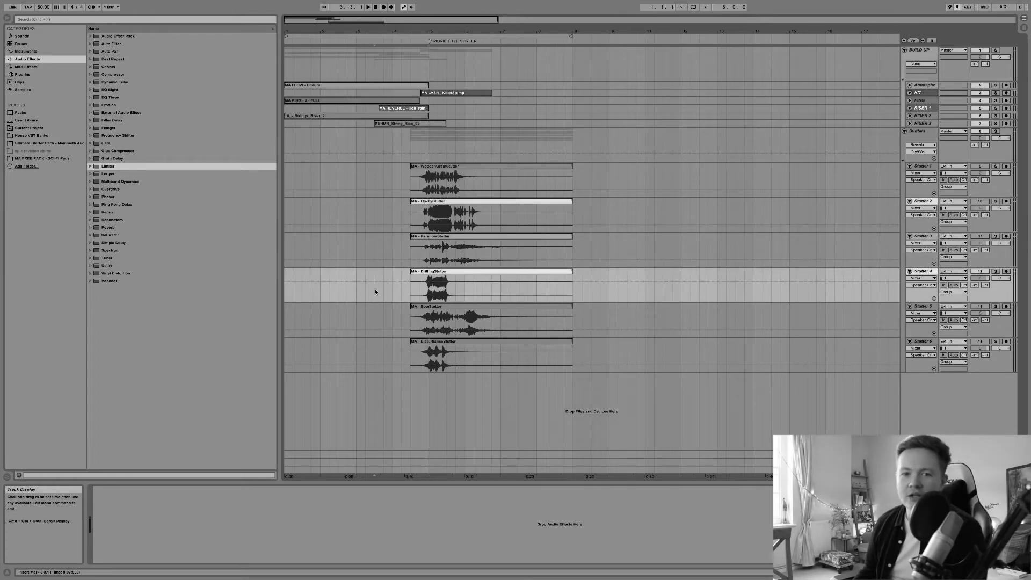
pyautogui.press('space')
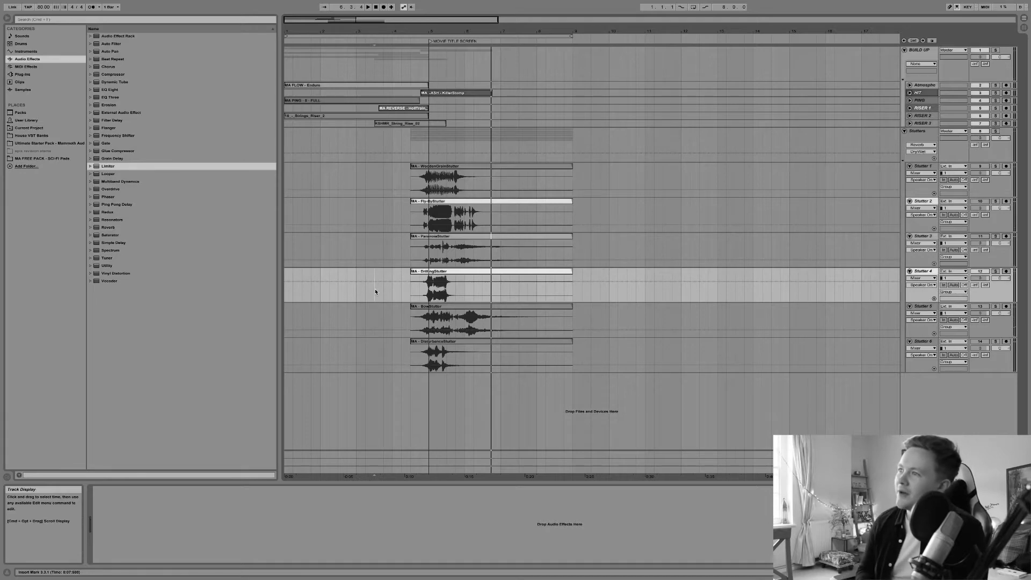
# Move the Drilling Stutter clip earlier so it starts ahead of the other stutter clips
pyautogui.moveTo(433, 31); pyautogui.dragTo(436, 263)
pyautogui.hscroll(-2, 428, 254)
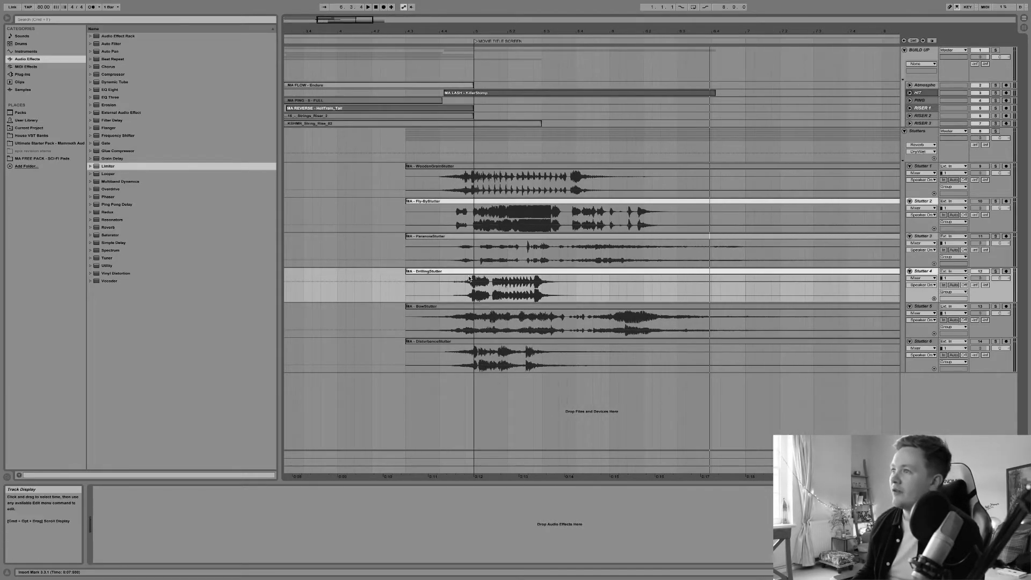
pyautogui.hscroll(-3, 467, 277)
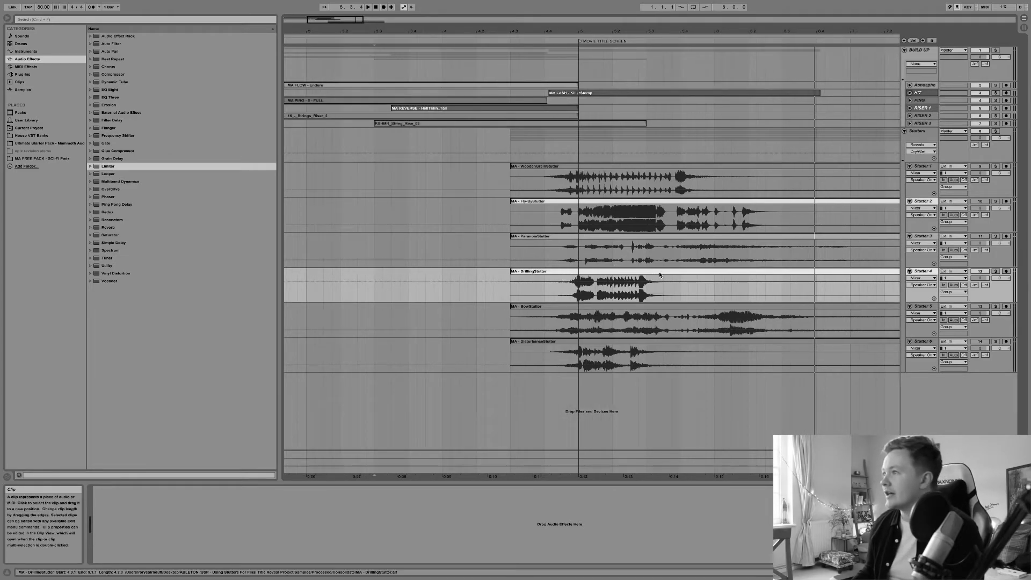
pyautogui.moveTo(657, 277); pyautogui.dragTo(592, 276)
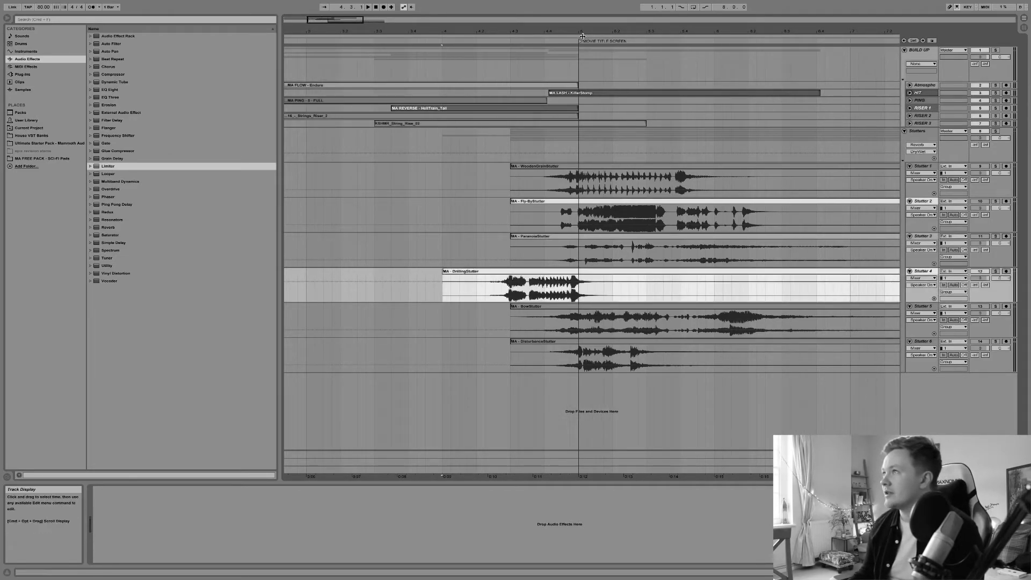
# Try to drag the Drilling Stutter clip up onto the track above
pyautogui.moveTo(583, 31); pyautogui.dragTo(583, 97)
pyautogui.moveTo(536, 271); pyautogui.dragTo(580, 239)
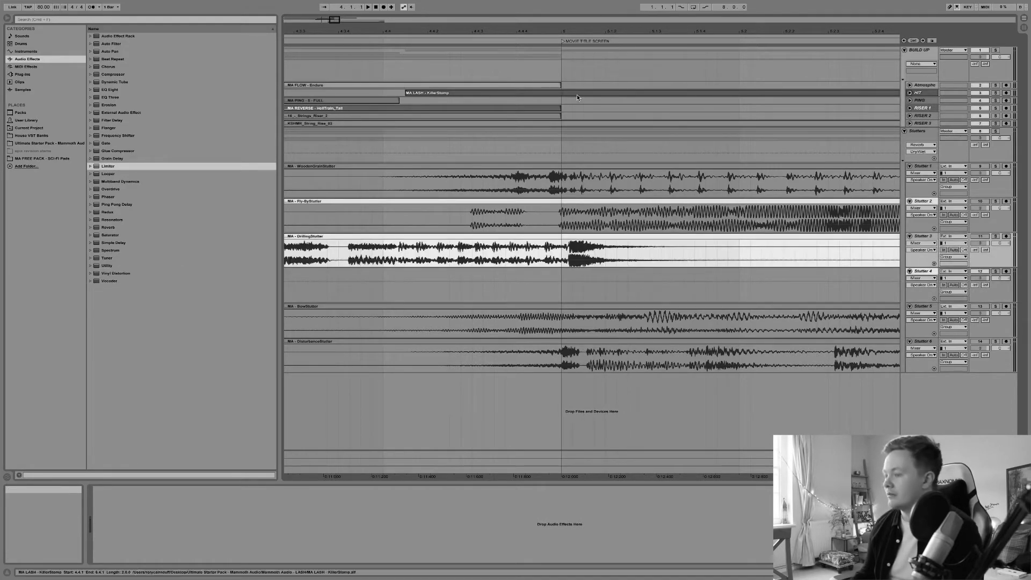
pyautogui.press('super+z')
# Nudge the Drilling Stutter clip later so its burst lines up with the drop, and play it
pyautogui.scroll(3, 571, 141)
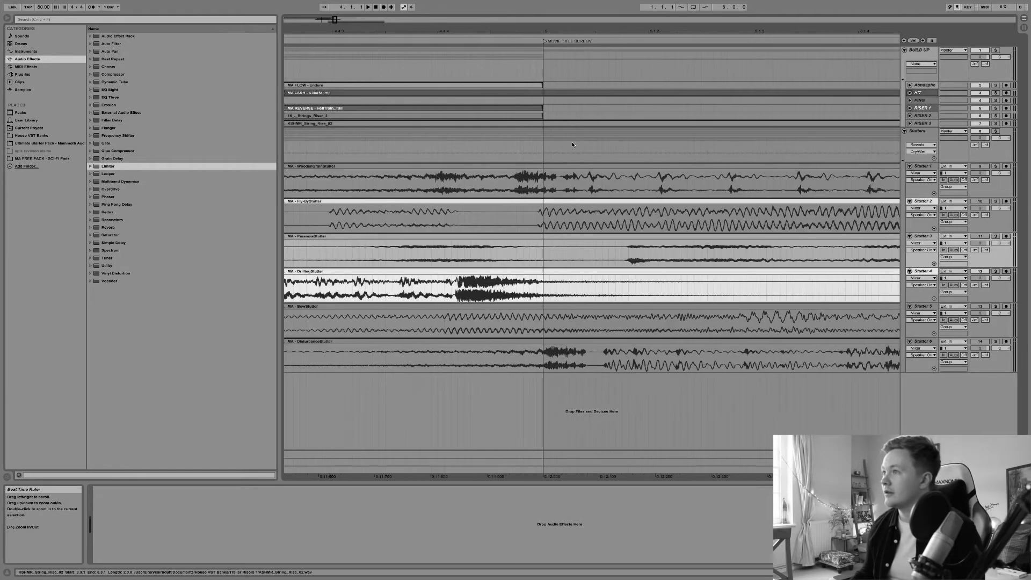
pyautogui.moveTo(490, 276); pyautogui.dragTo(570, 273)
pyautogui.press('space')
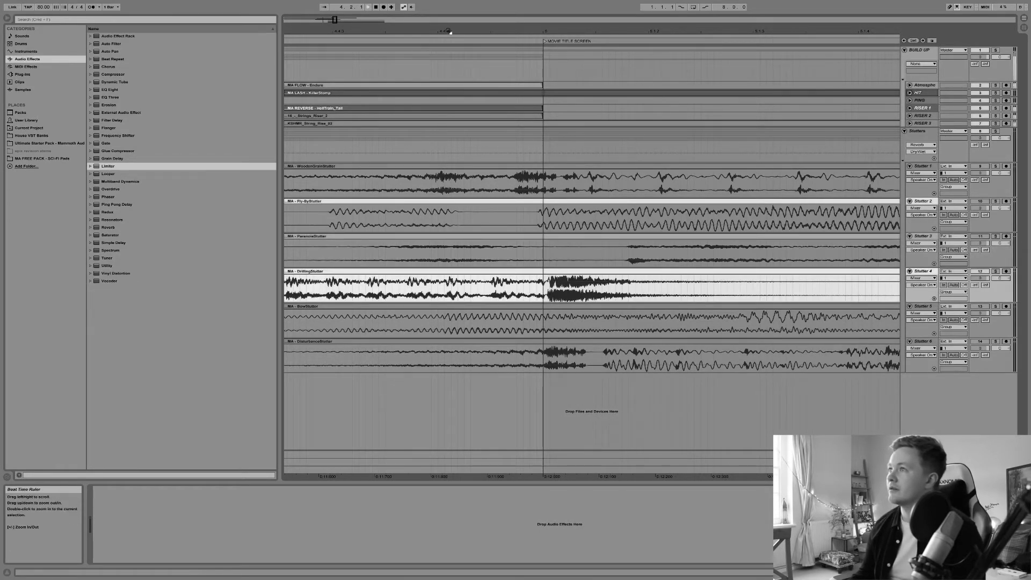
# Align the Drilling Stutter clip's start with the other stutter clips and play the section
pyautogui.moveTo(449, 31); pyautogui.dragTo(449, 12)
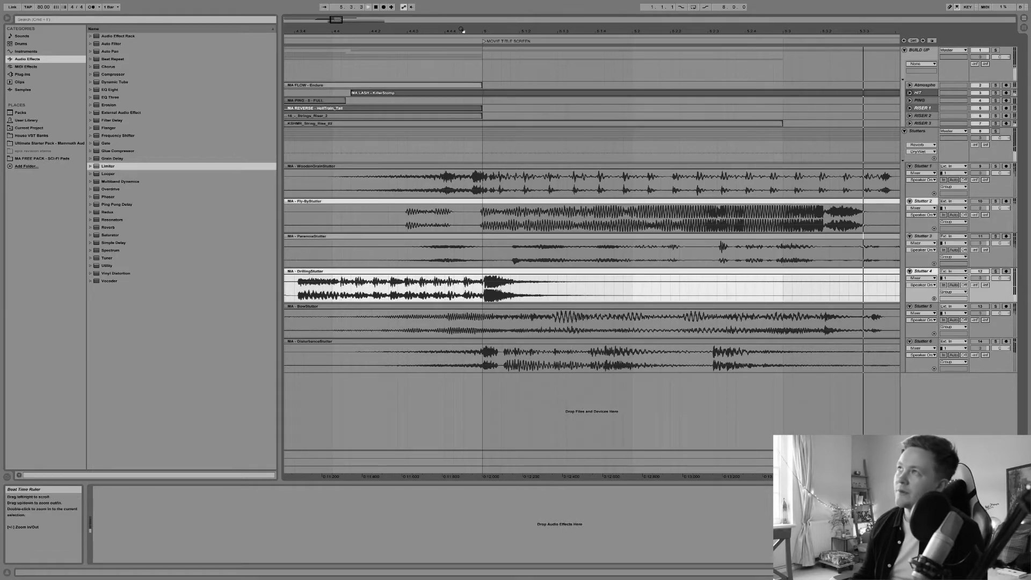
pyautogui.moveTo(465, 32); pyautogui.dragTo(465, 8)
pyautogui.press('space')
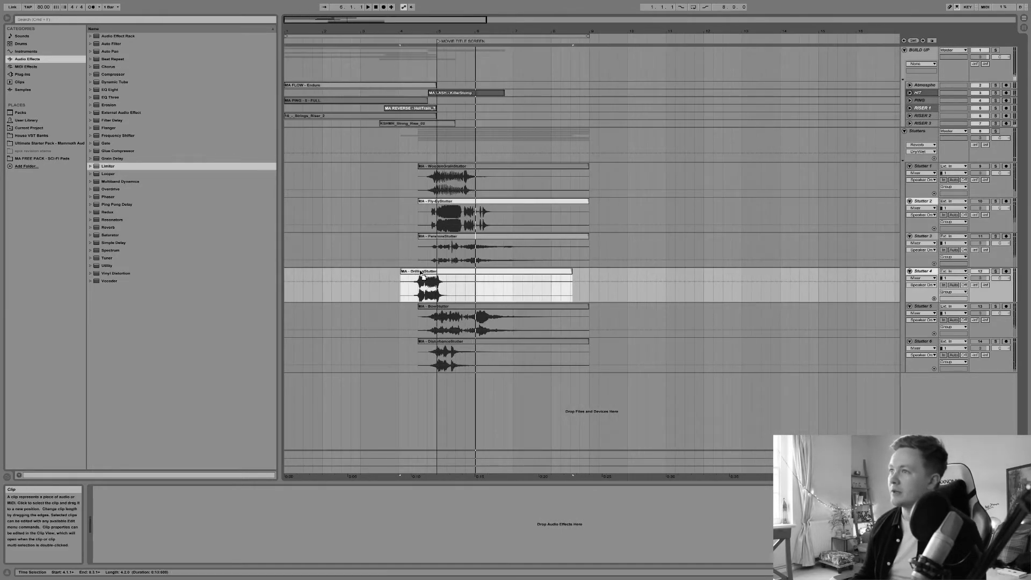
pyautogui.moveTo(415, 272); pyautogui.dragTo(432, 272)
pyautogui.press('space')
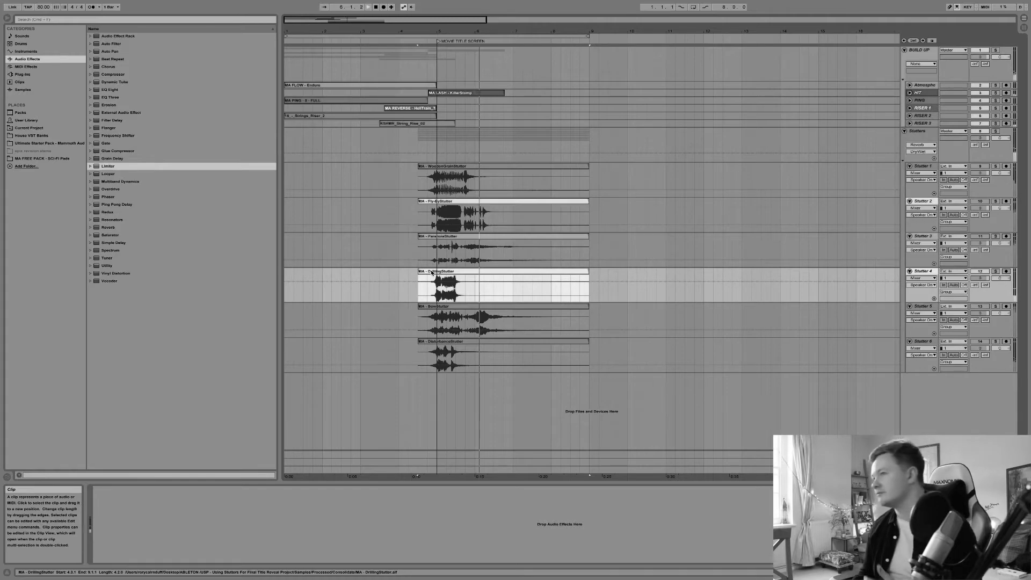
# Play the stutter clips from the drop point and stop playback
pyautogui.click(437, 295)
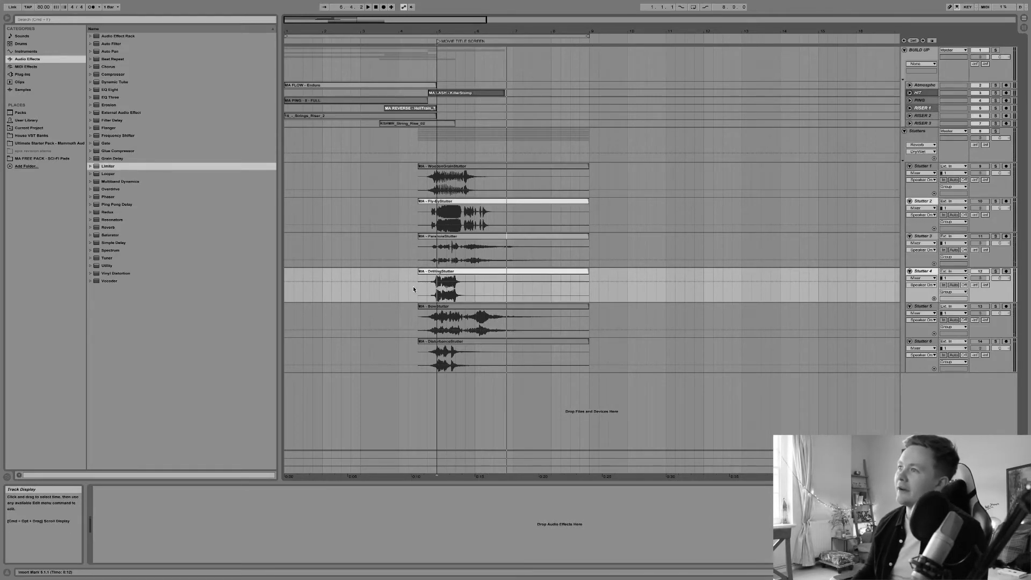
pyautogui.press('space')
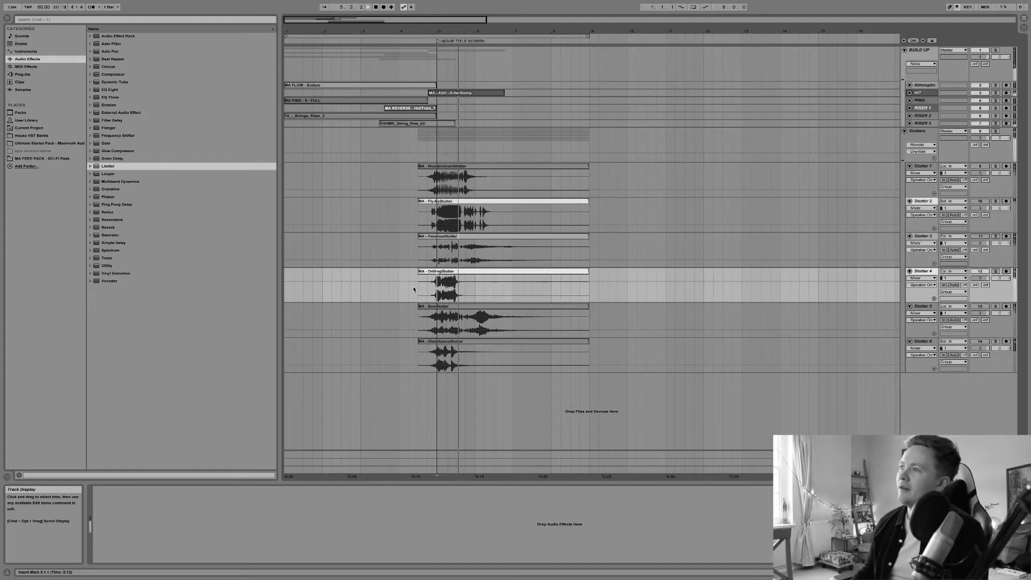
pyautogui.press('space')
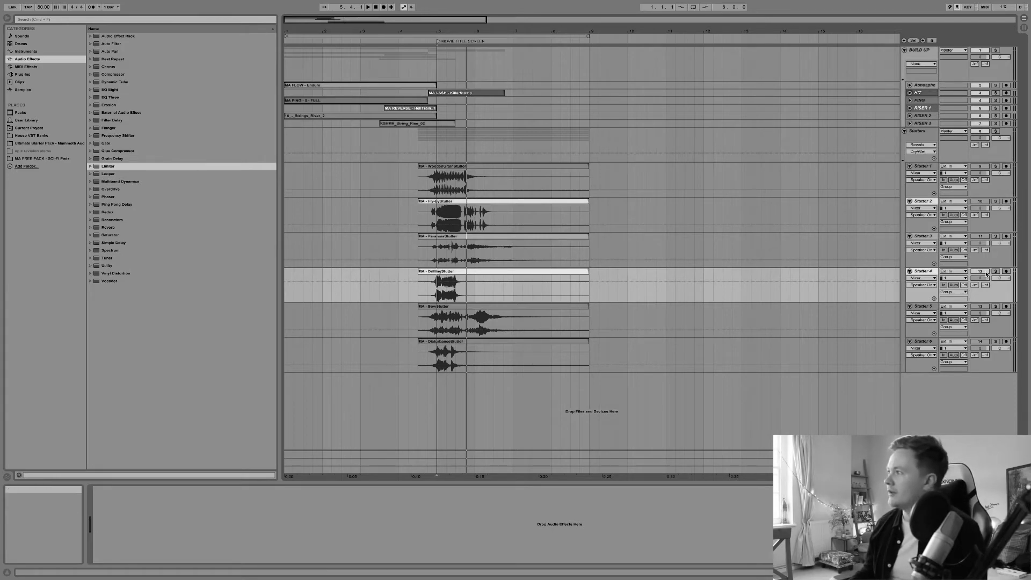
# Audition the Bow Stutter and Disturbance Stutter clips by playing them from the drop
pyautogui.click(450, 307)
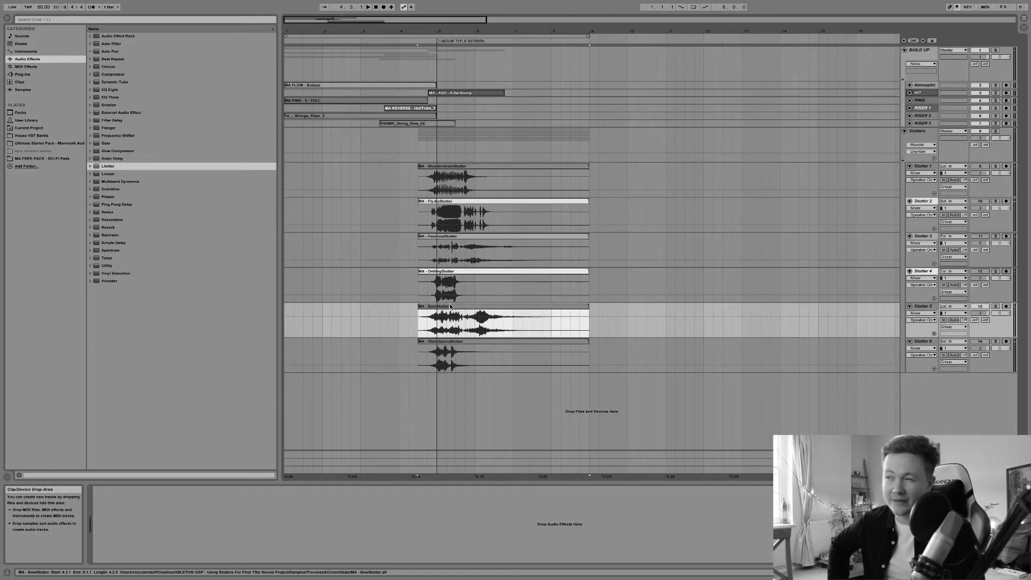
pyautogui.press('space')
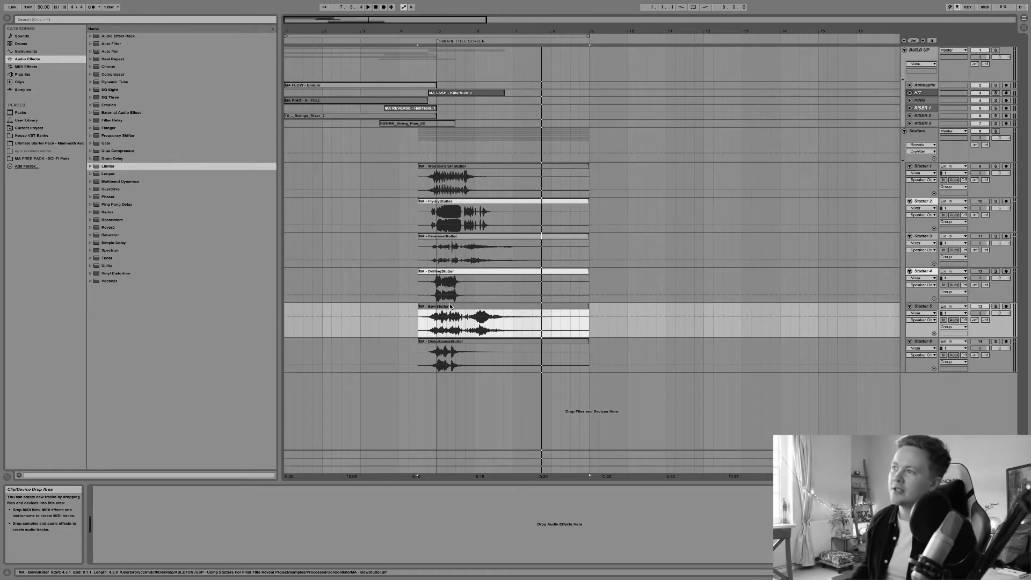
pyautogui.click(452, 345)
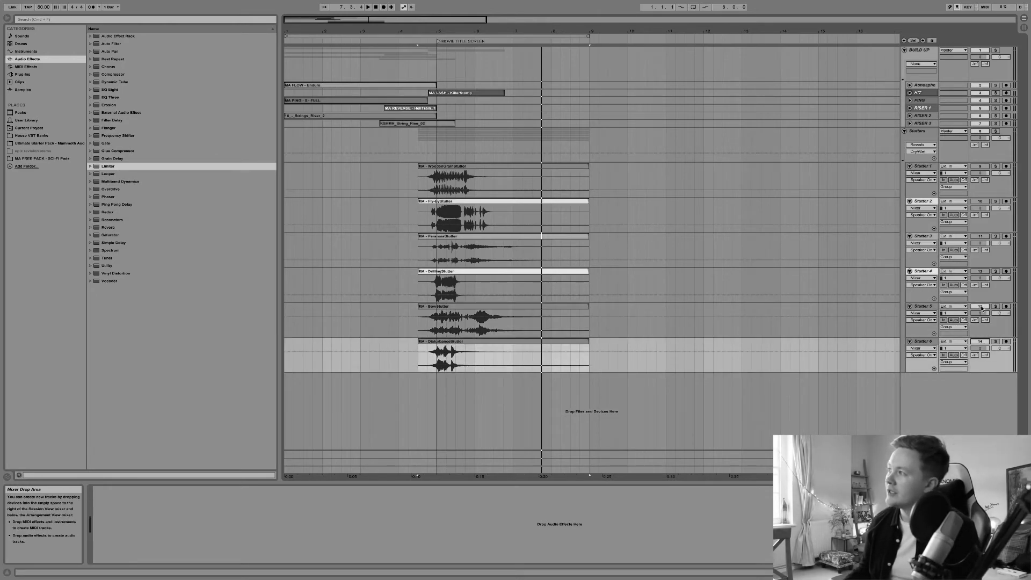
pyautogui.click(424, 341)
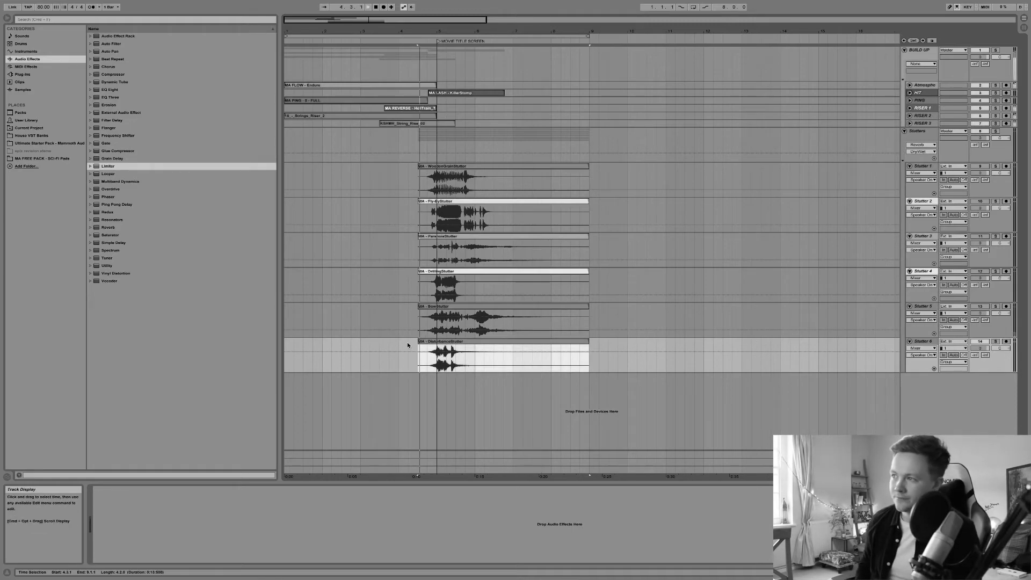
pyautogui.press('space')
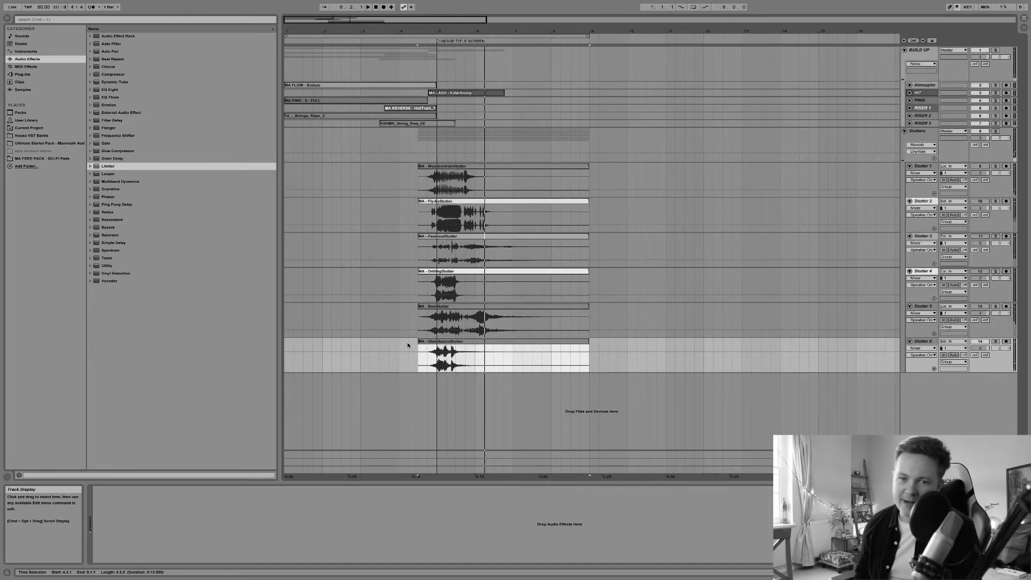
pyautogui.press('space')
pyautogui.press('space')
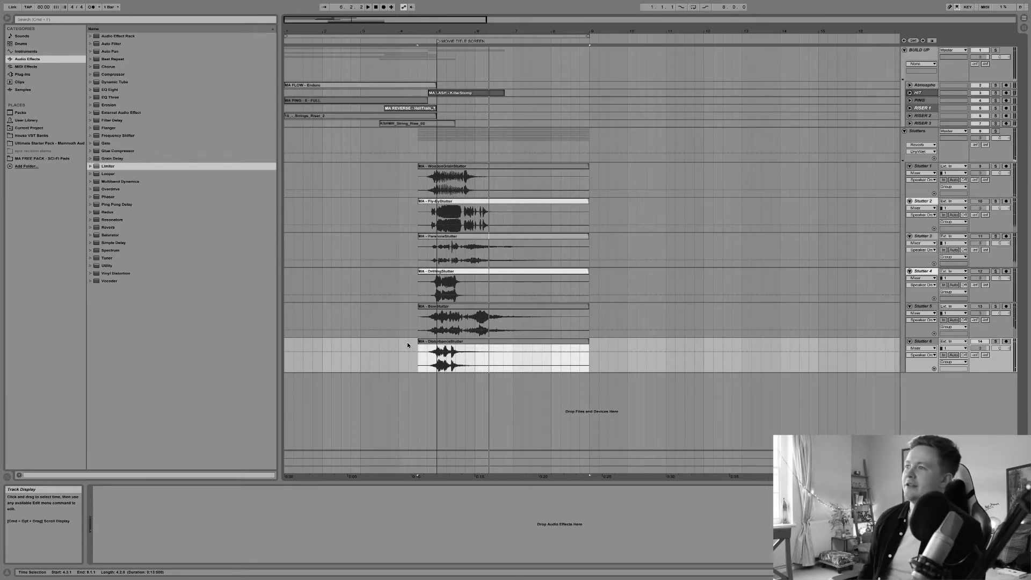
# Shift the Disturbance Stutter clip earlier in several nudges and play it back
pyautogui.moveTo(443, 31); pyautogui.dragTo(443, 70)
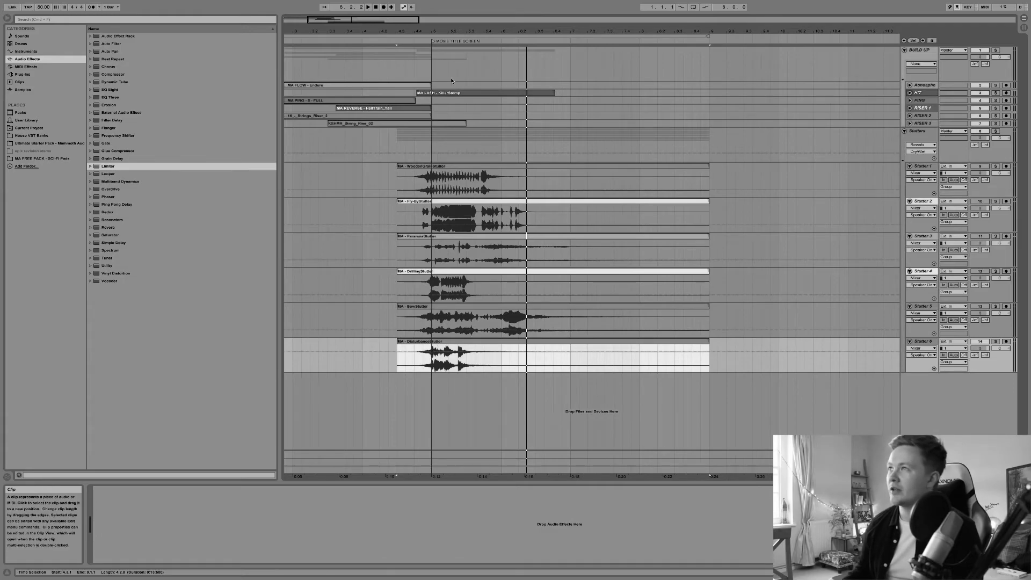
pyautogui.moveTo(413, 23); pyautogui.dragTo(400, 3)
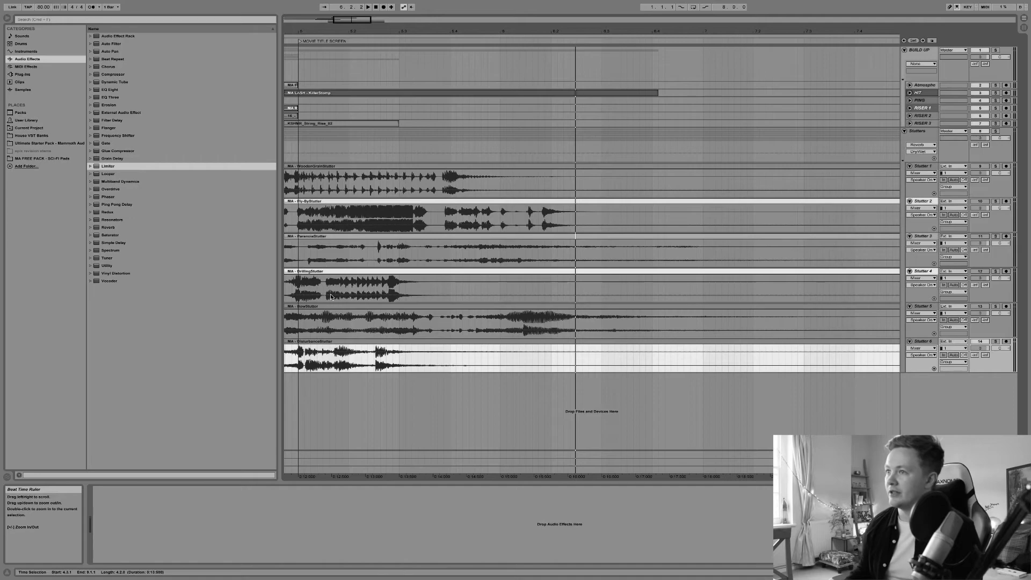
pyautogui.hscroll(-3, 339, 296)
pyautogui.moveTo(411, 343); pyautogui.dragTo(379, 342)
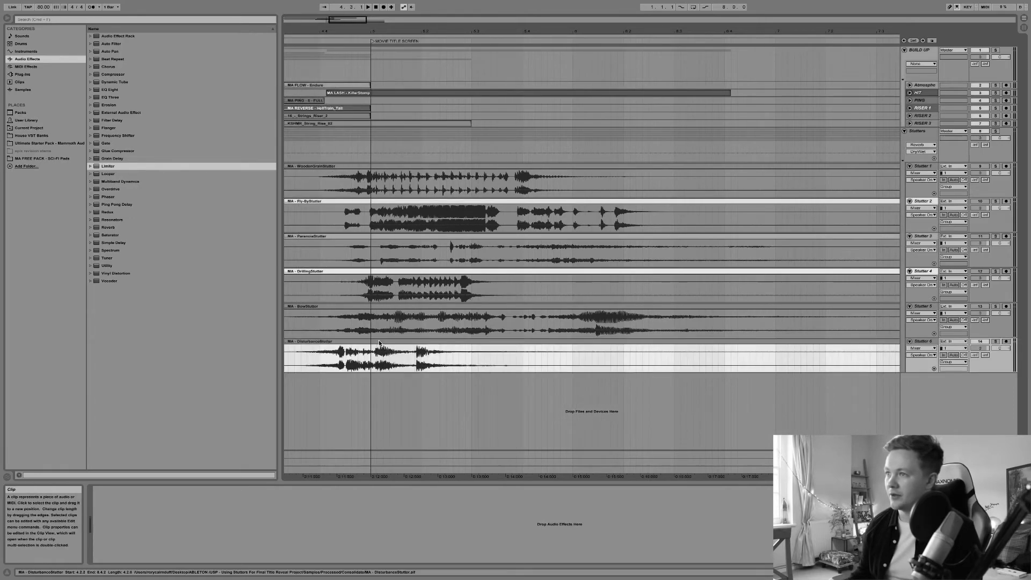
pyautogui.hscroll(-5, 379, 343)
pyautogui.moveTo(523, 343); pyautogui.dragTo(485, 345)
pyautogui.moveTo(486, 30); pyautogui.dragTo(486, 91)
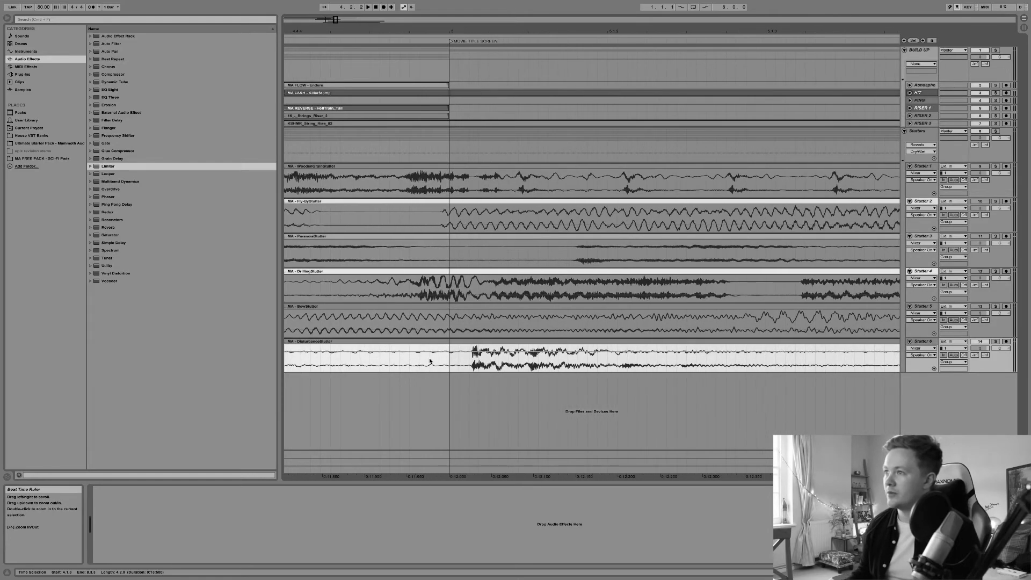
pyautogui.moveTo(464, 342); pyautogui.dragTo(444, 342)
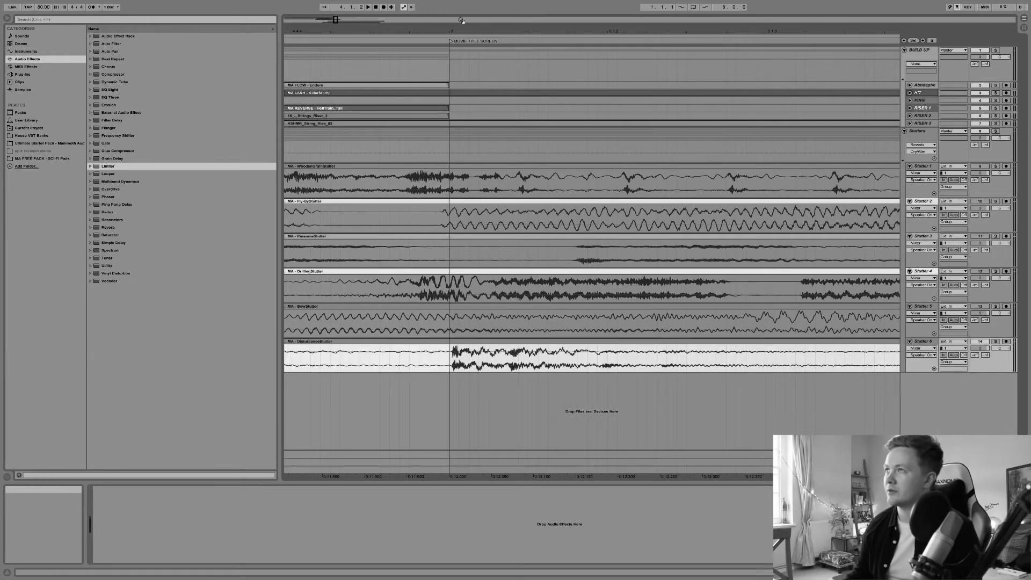
pyautogui.moveTo(460, 28); pyautogui.dragTo(461, 5)
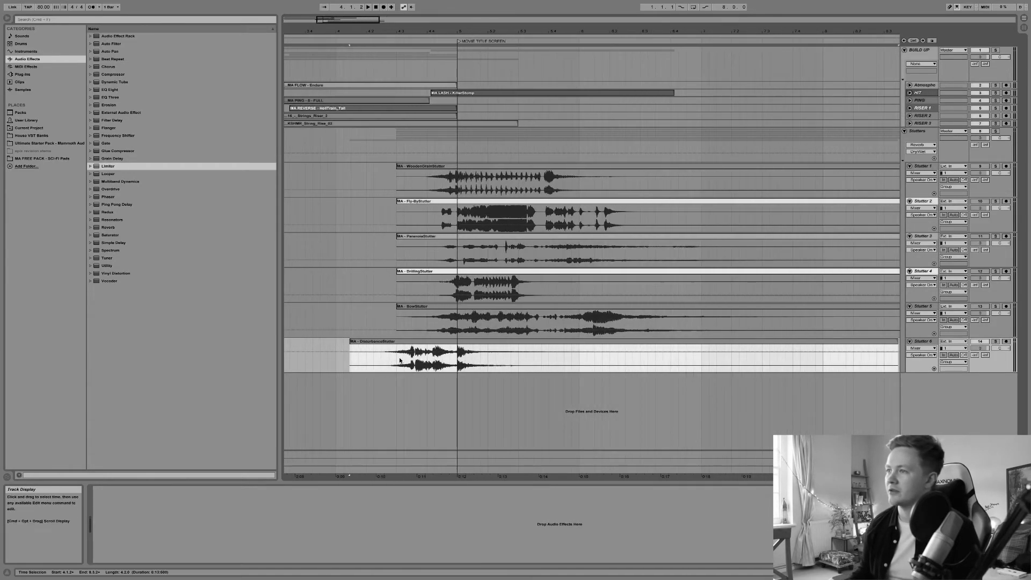
pyautogui.press('space')
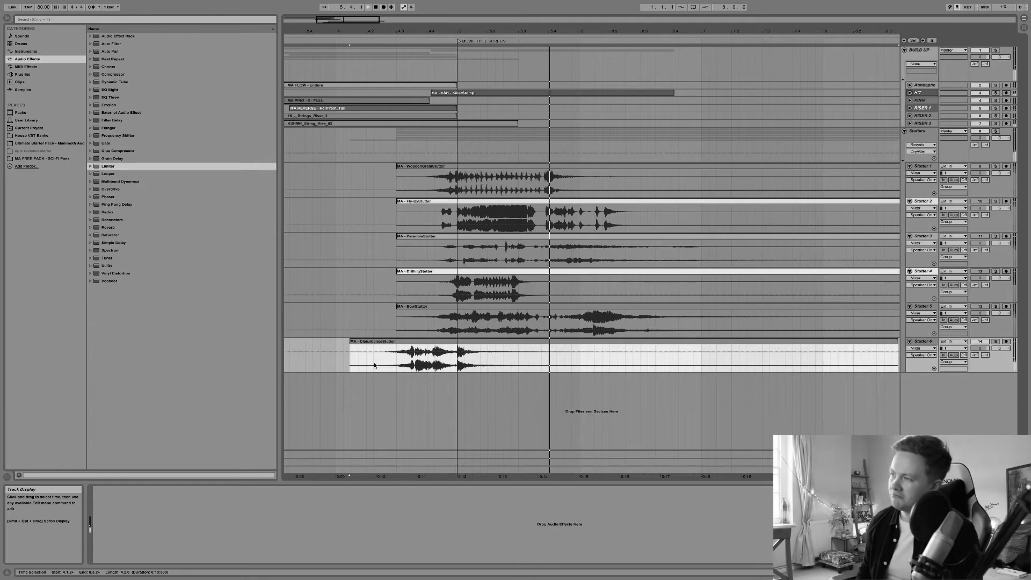
# Undo the three Disturbance Stutter clip moves
pyautogui.press('super+z')
pyautogui.press('super+z')
pyautogui.press('super+z')
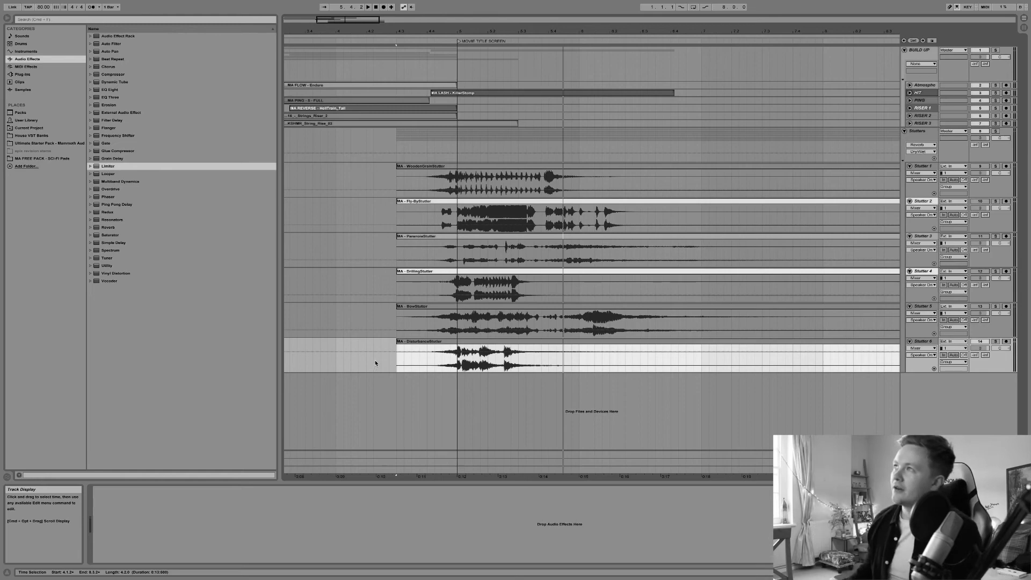
# Open the Disturbance Stutter clip's sample editor, drag a warp marker slightly later, and play from the drop
pyautogui.click(458, 42)
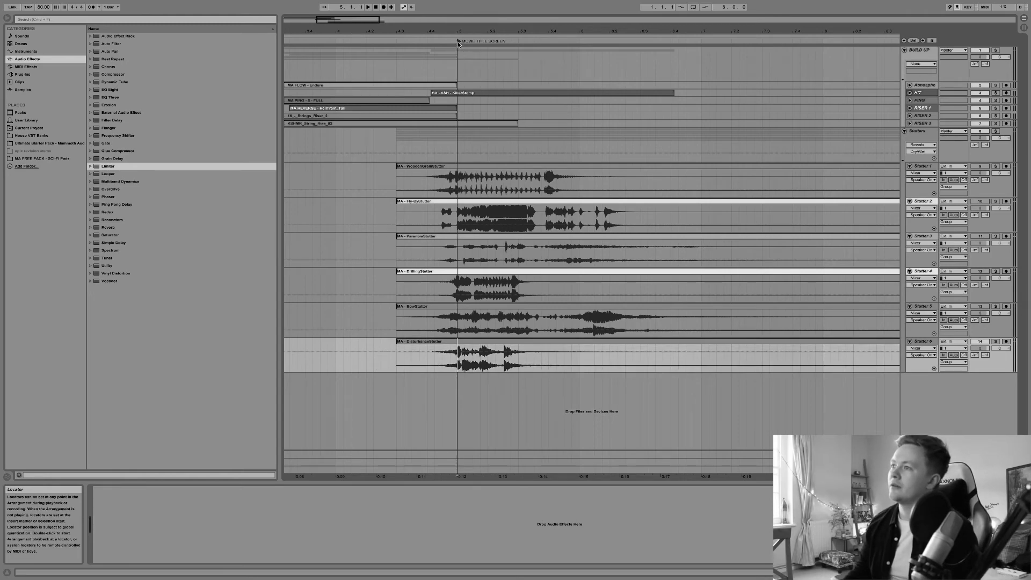
pyautogui.press('space')
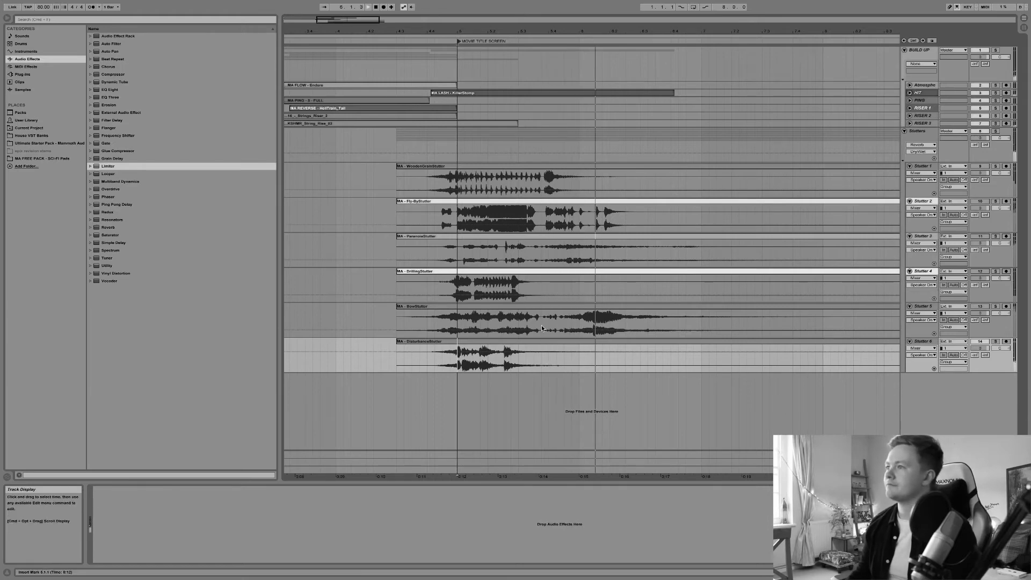
pyautogui.doubleClick(535, 342)
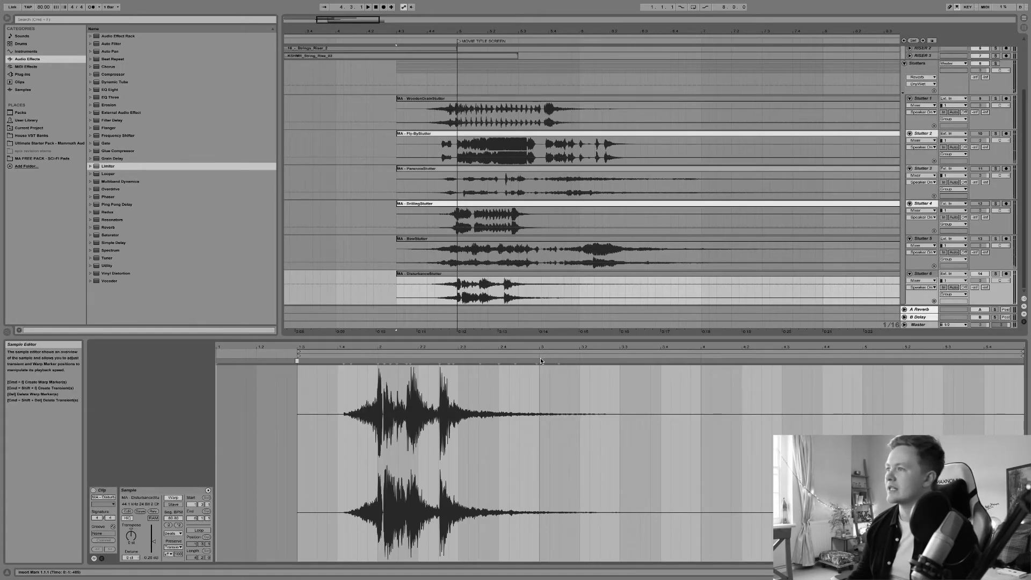
pyautogui.moveTo(556, 364); pyautogui.dragTo(585, 361)
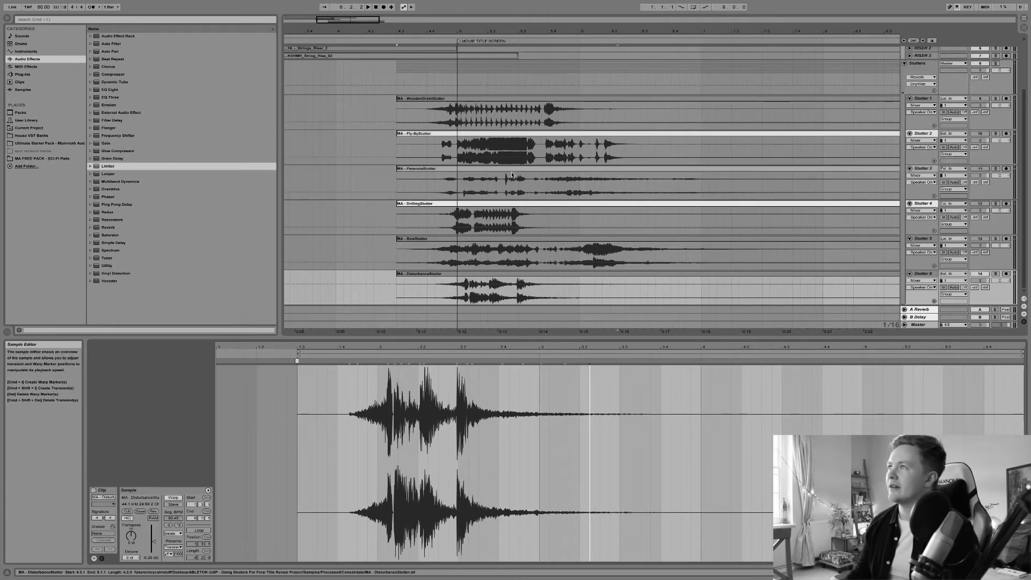
pyautogui.click(414, 274)
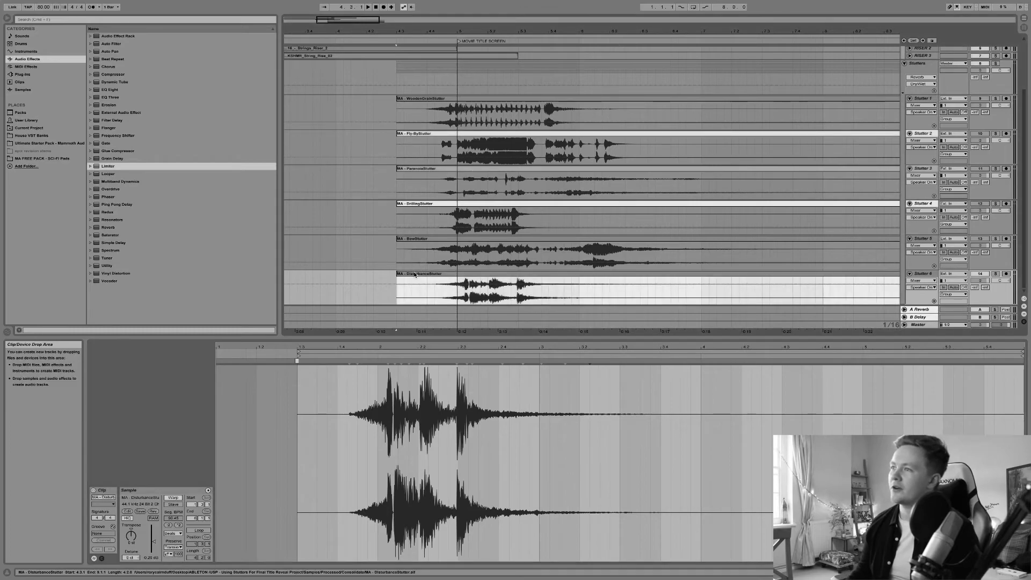
pyautogui.press('space')
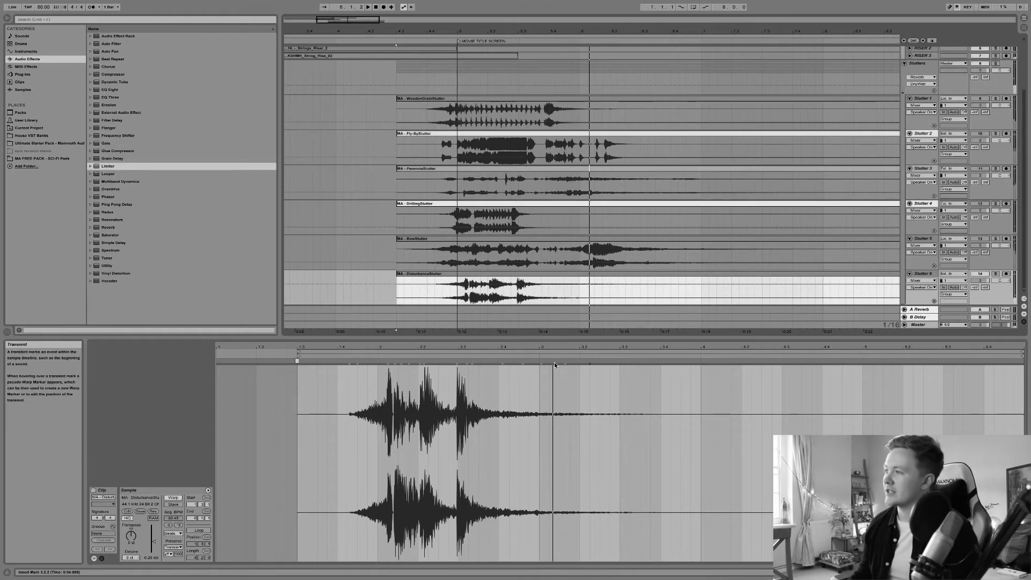
# Drag the Disturbance Stutter warp marker further later to stretch the stutter, and play it back
pyautogui.moveTo(591, 362); pyautogui.dragTo(670, 360)
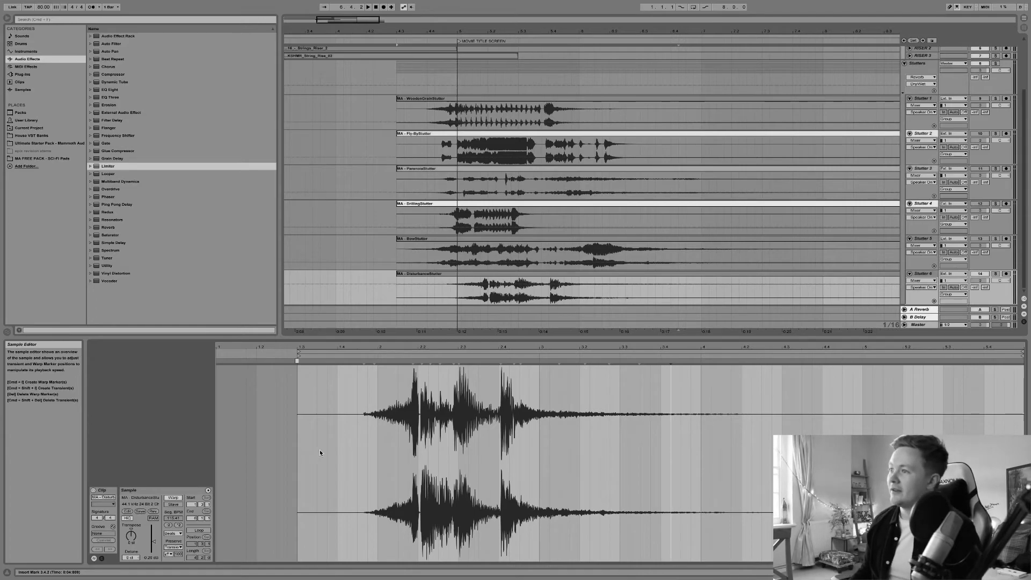
pyautogui.click(499, 276)
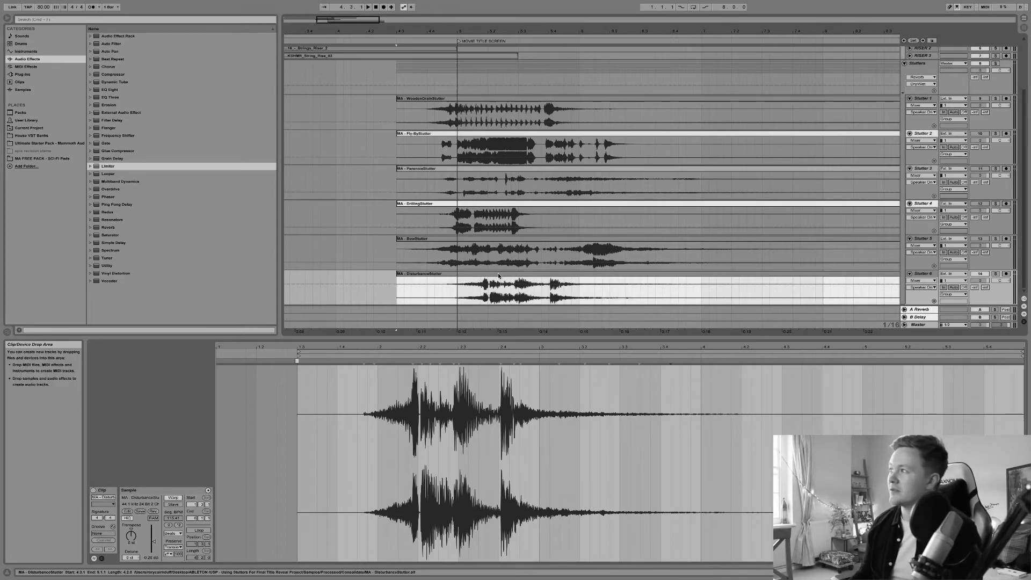
pyautogui.press('space')
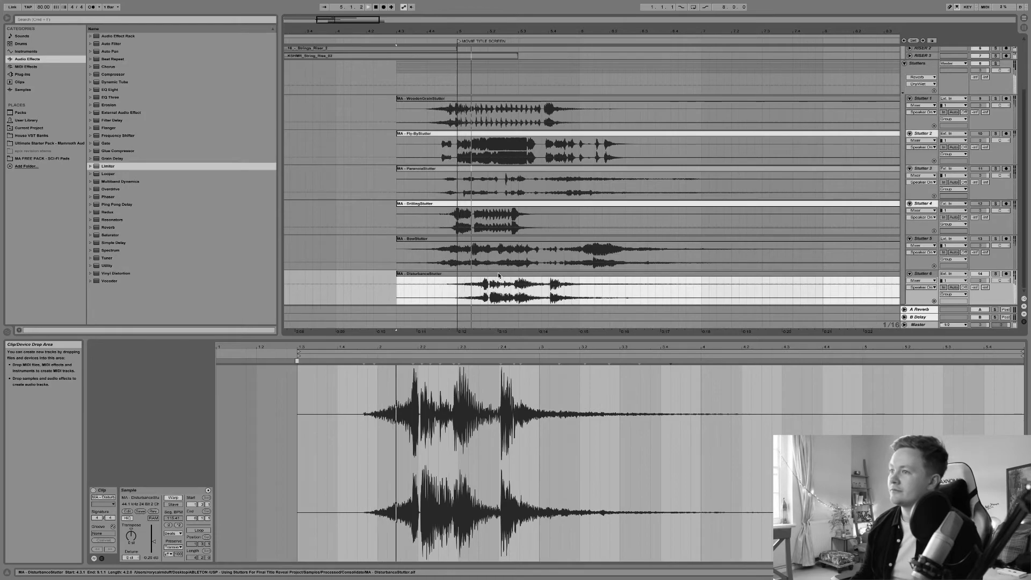